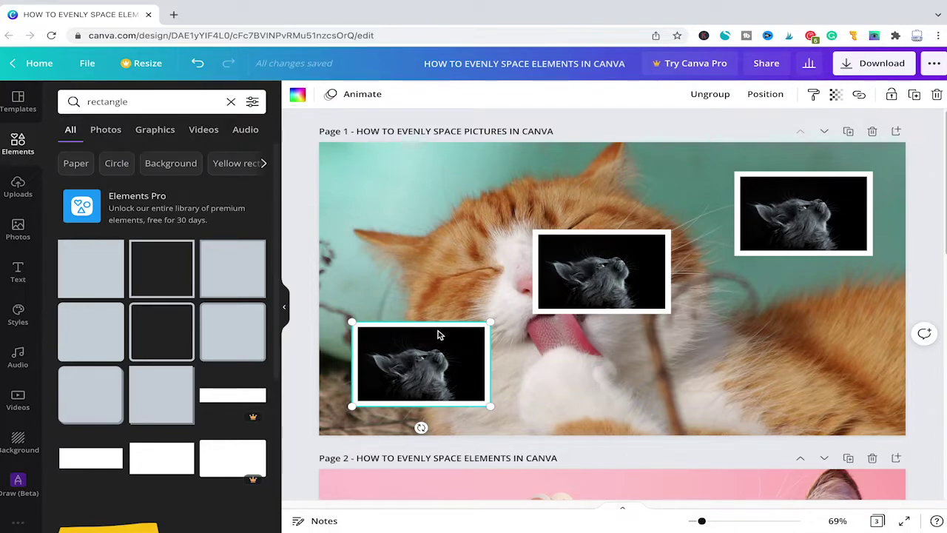
Raise the bottom-left cat frame level with the middle one on page 1
left_click(90, 68)
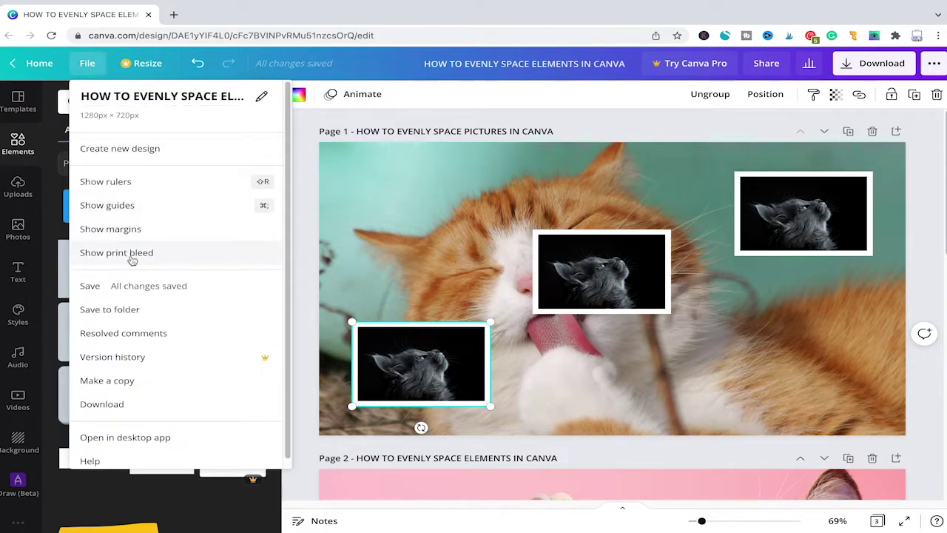
left_click(148, 207)
left_click_drag(414, 363, 415, 268)
Move the top-right cat frame into the row and select all three frames
left_click_drag(806, 211, 763, 270)
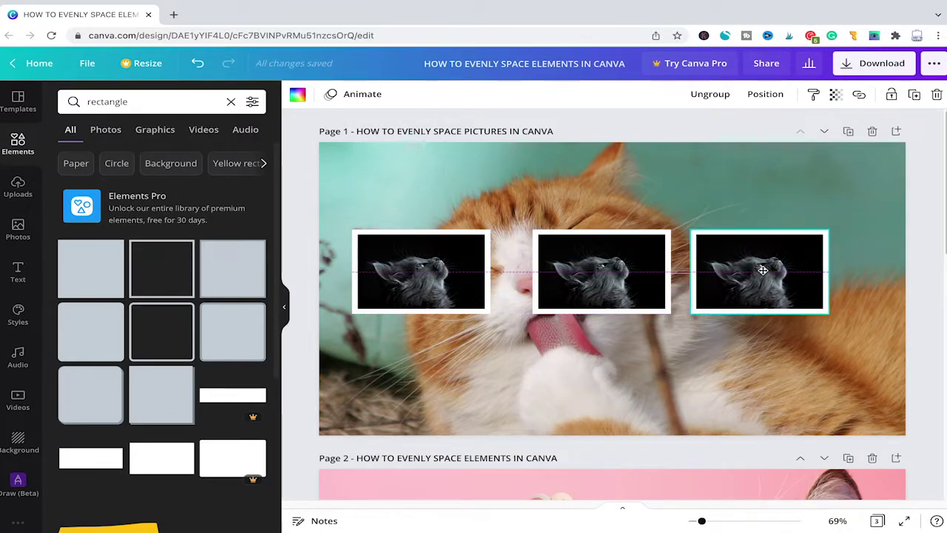
left_click_drag(762, 270, 763, 271)
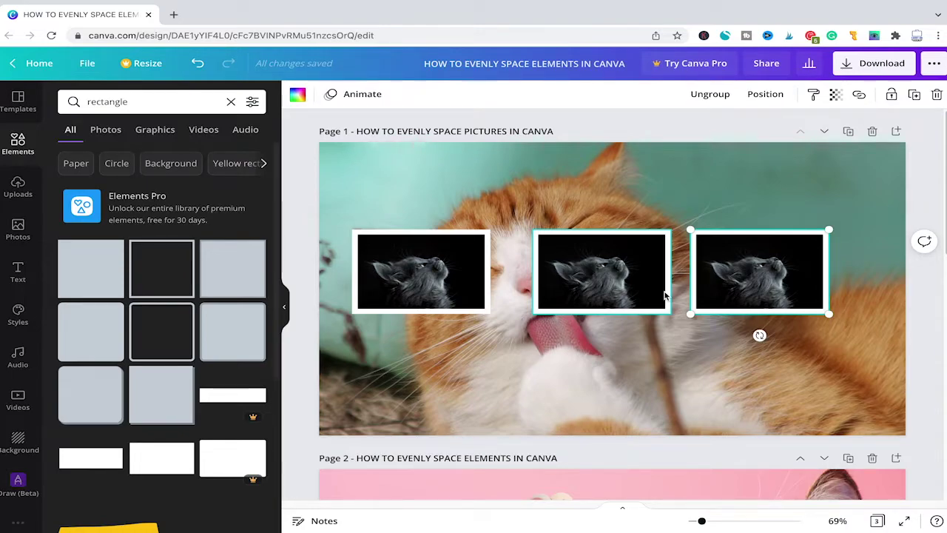
left_click_drag(381, 176, 823, 365)
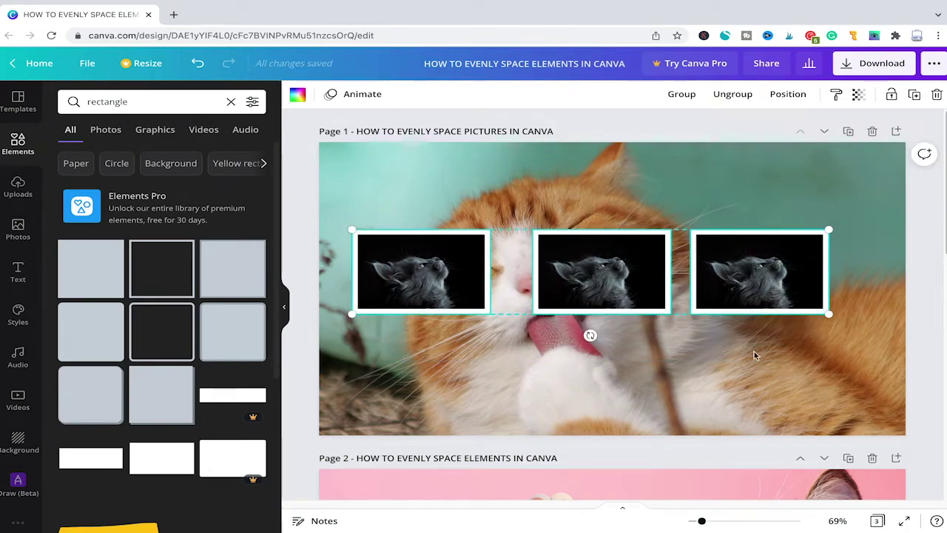
Space the three cat frames evenly horizontally, then drag the first frame to the top left
left_click(790, 95)
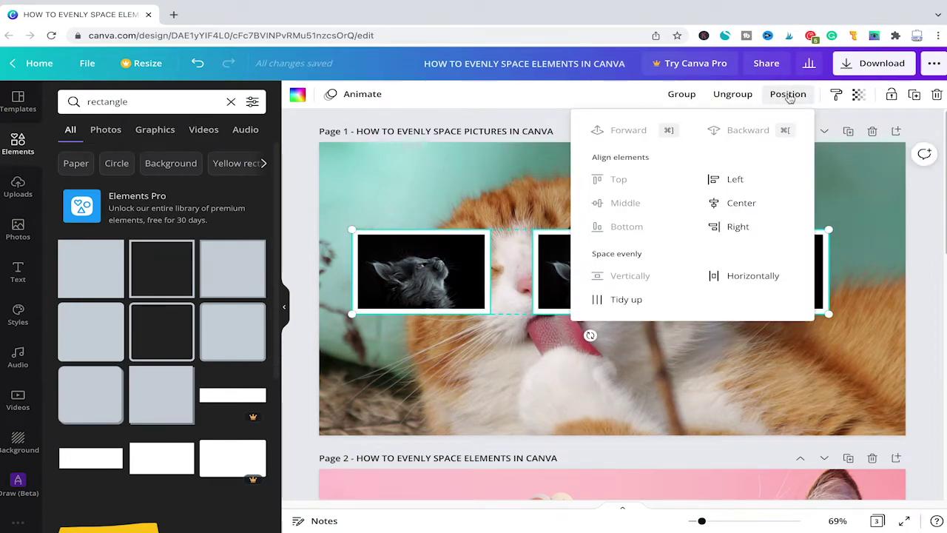
left_click(743, 279)
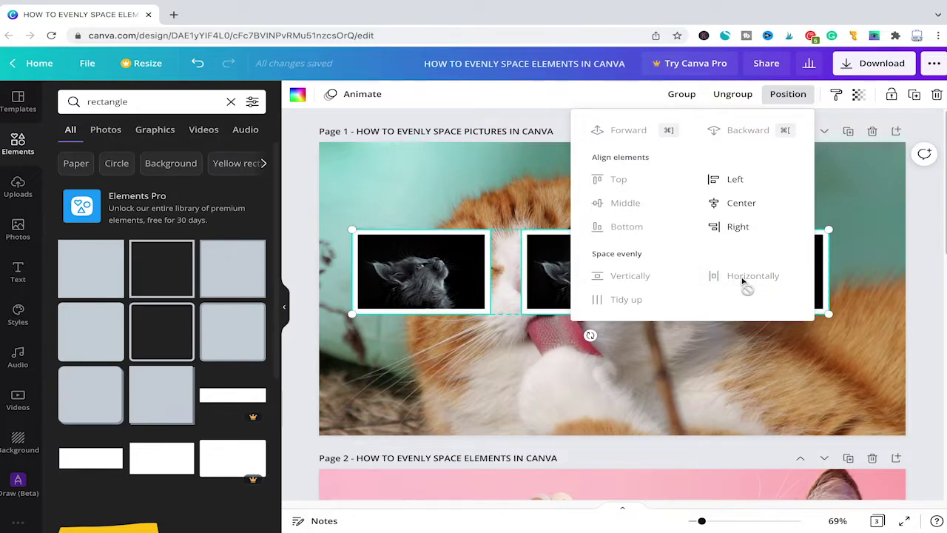
left_click(561, 364)
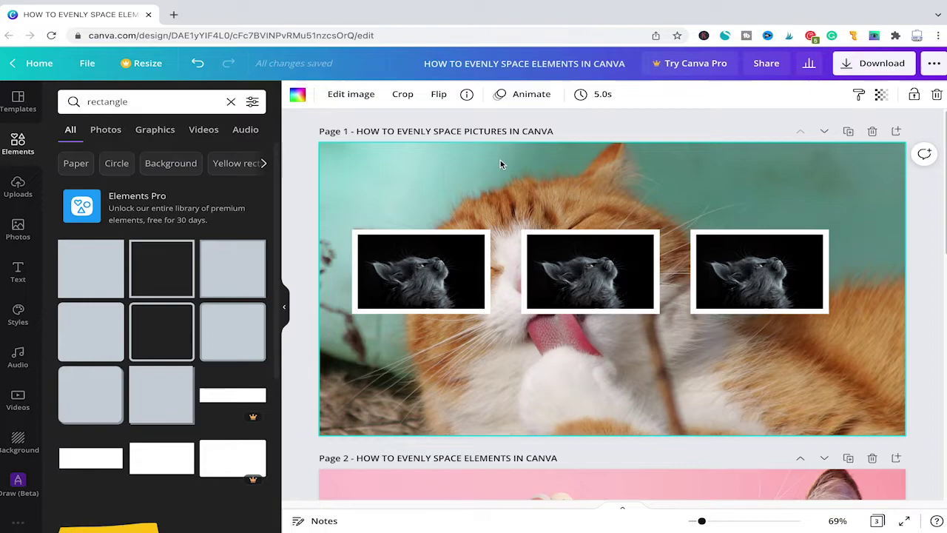
left_click(421, 265)
left_click_drag(420, 265, 415, 194)
Stack the three cat frames into a column on the left of page 1
left_click(574, 271)
left_click_drag(574, 270, 521, 292)
mouse_move(415, 200)
left_mouse_down()
mouse_move(442, 193)
mouse_move(421, 208)
left_mouse_up()
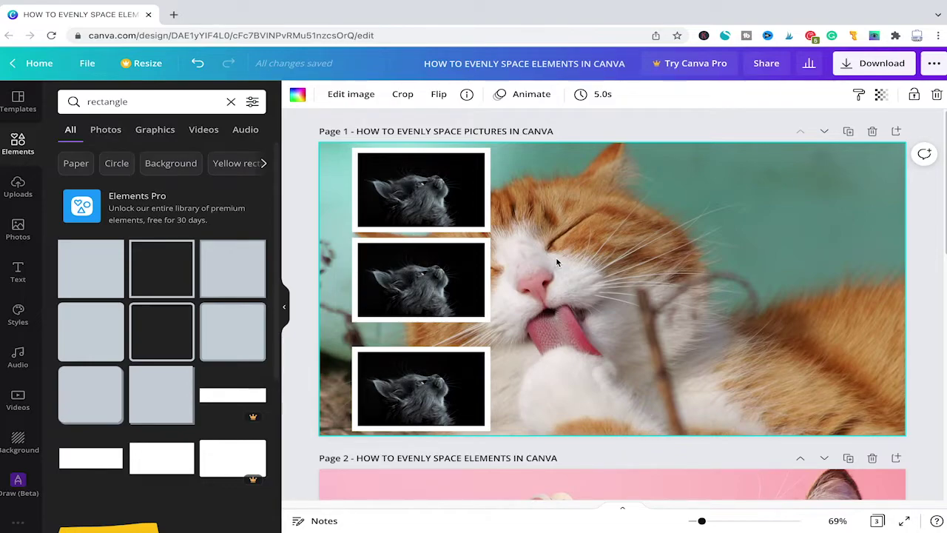
Select all three frames and space them evenly vertically via Position > Space evenly
left_click_drag(590, 179, 348, 419)
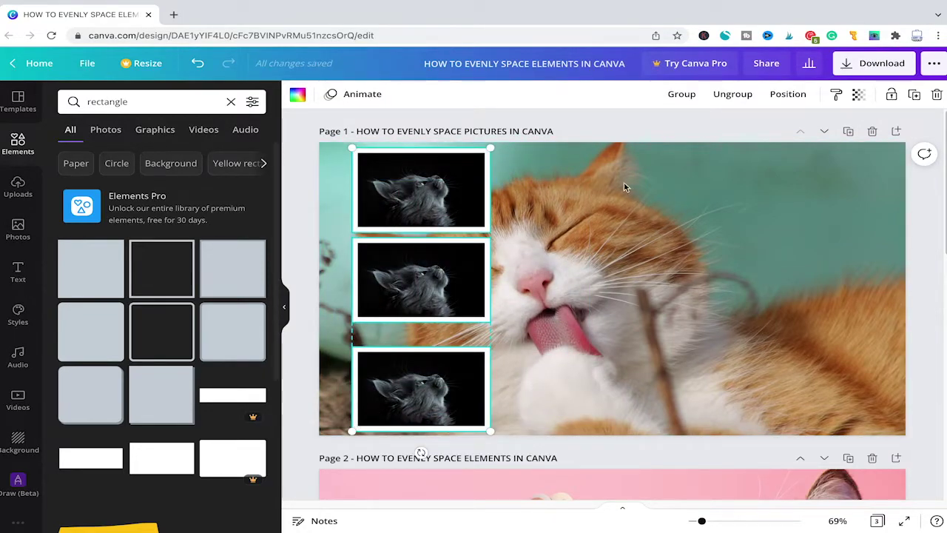
left_click(794, 95)
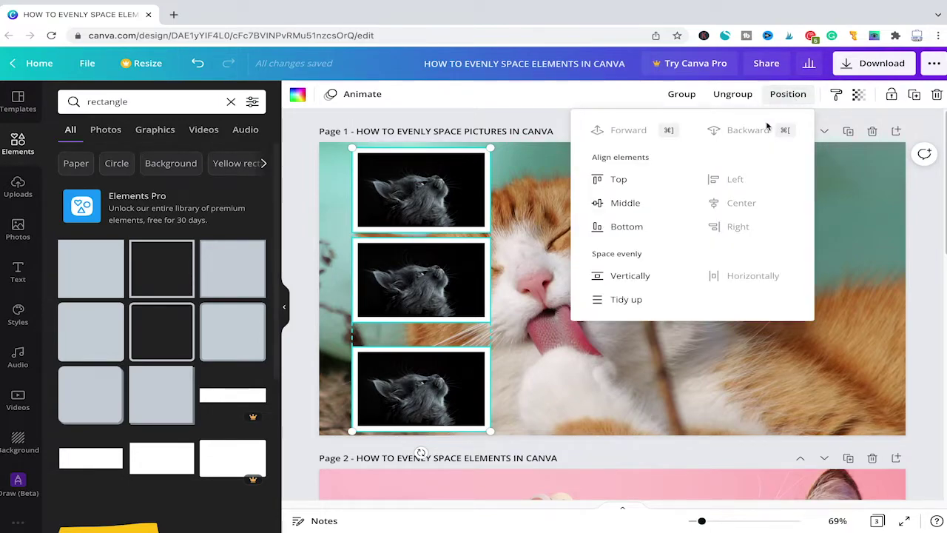
left_click(624, 277)
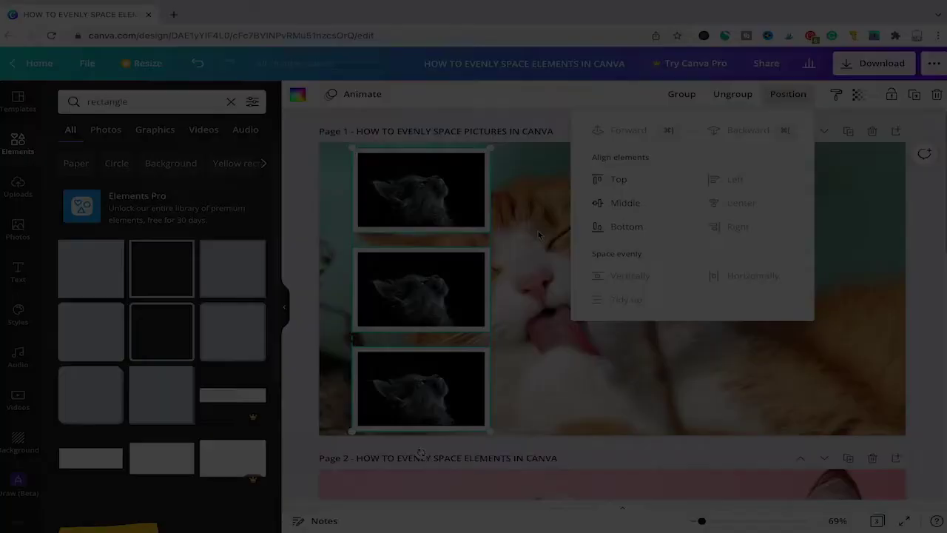
Search the Elements panel for 'mouse' graphics
left_click(538, 231)
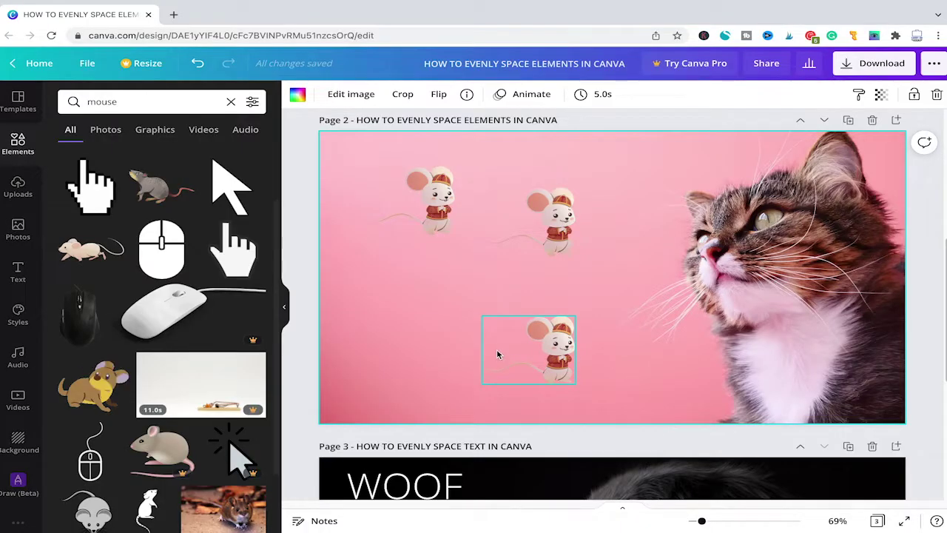
left_click(498, 354)
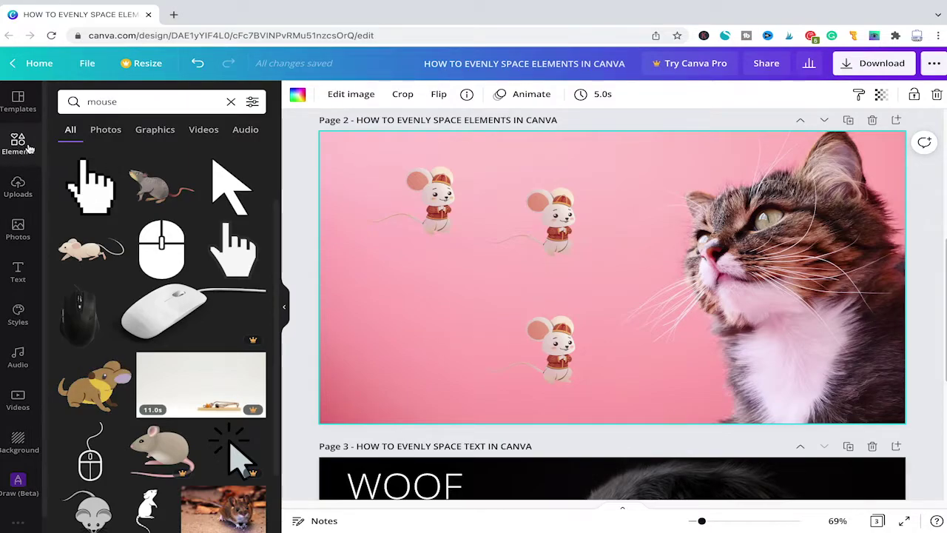
left_click(151, 104)
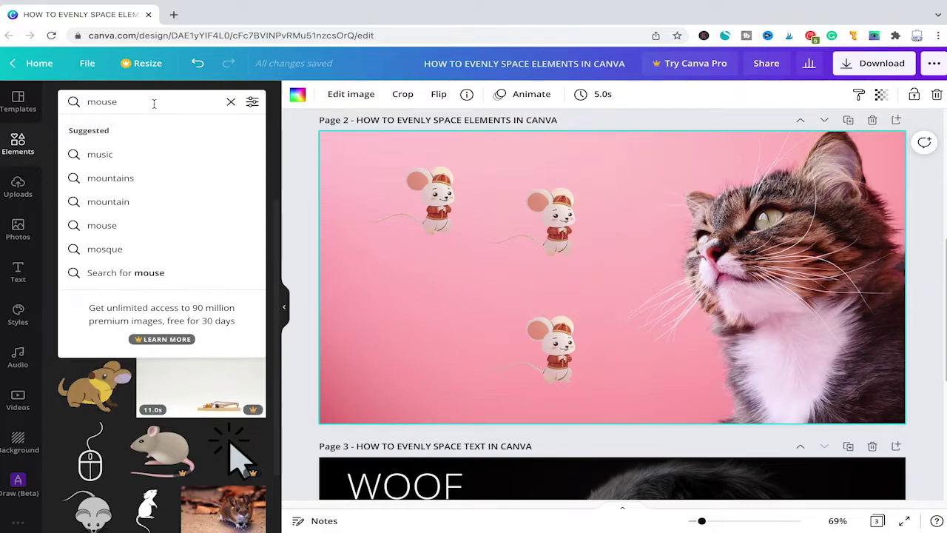
key("Return")
Scroll to page 2 and select the first and bottom mouse stickers
scroll(187, 326, "down", 1)
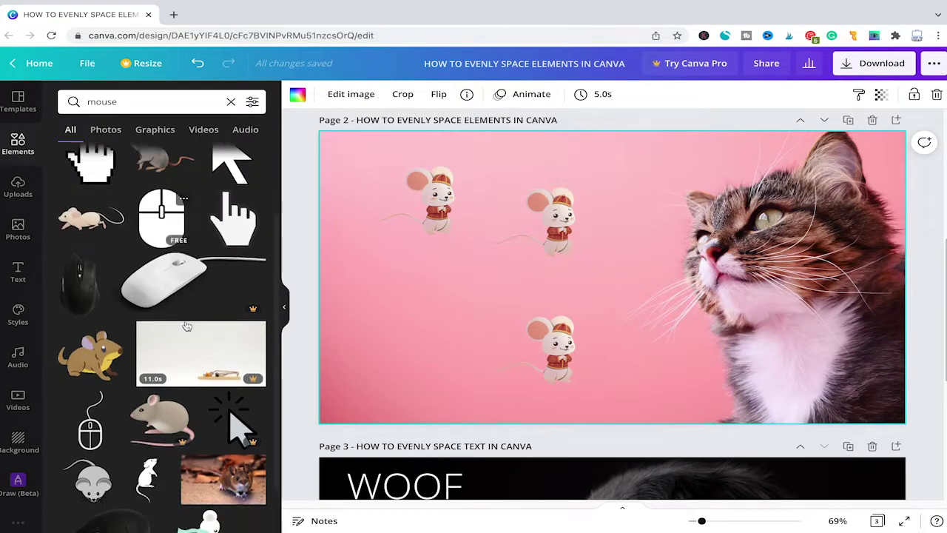
scroll(187, 327, "down", 2)
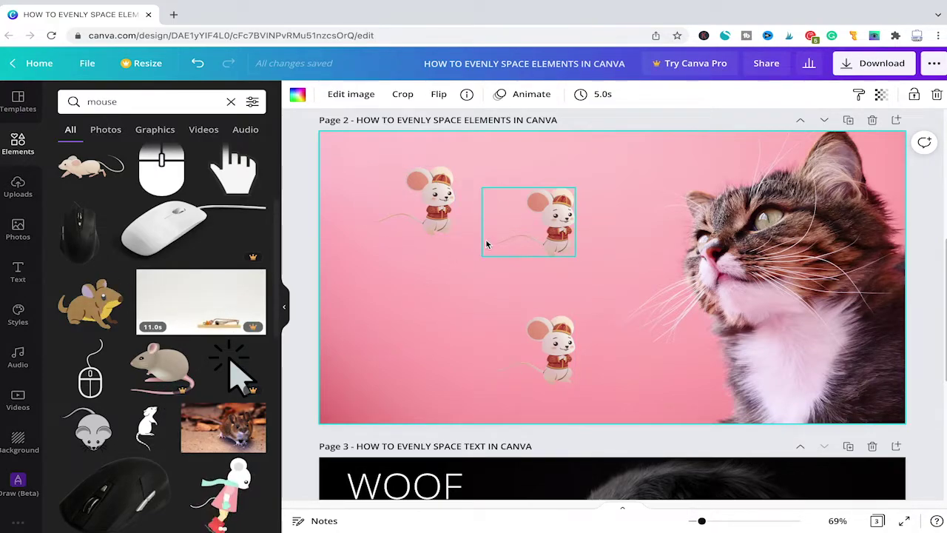
scroll(484, 246, "up", 1)
left_click(436, 211)
left_click(564, 355)
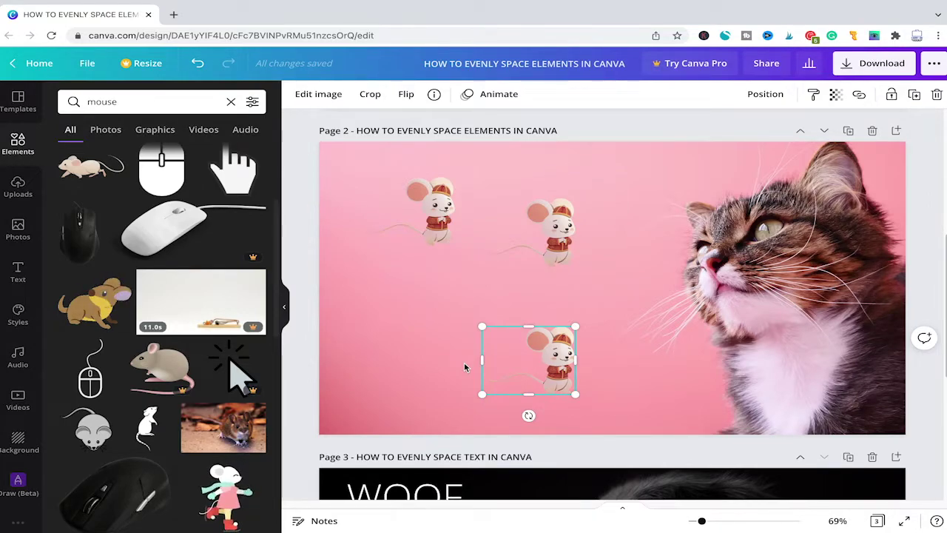
Drag the two lower mouse stickers up level with the top one, then select all three
left_click_drag(536, 364, 516, 216)
left_click_drag(568, 350, 628, 208)
left_click_drag(628, 207, 627, 207)
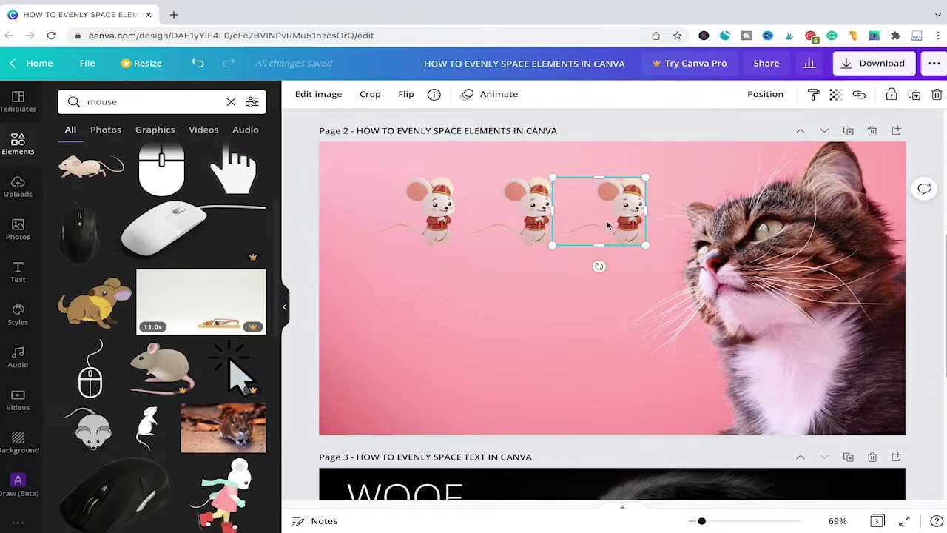
left_click(547, 301)
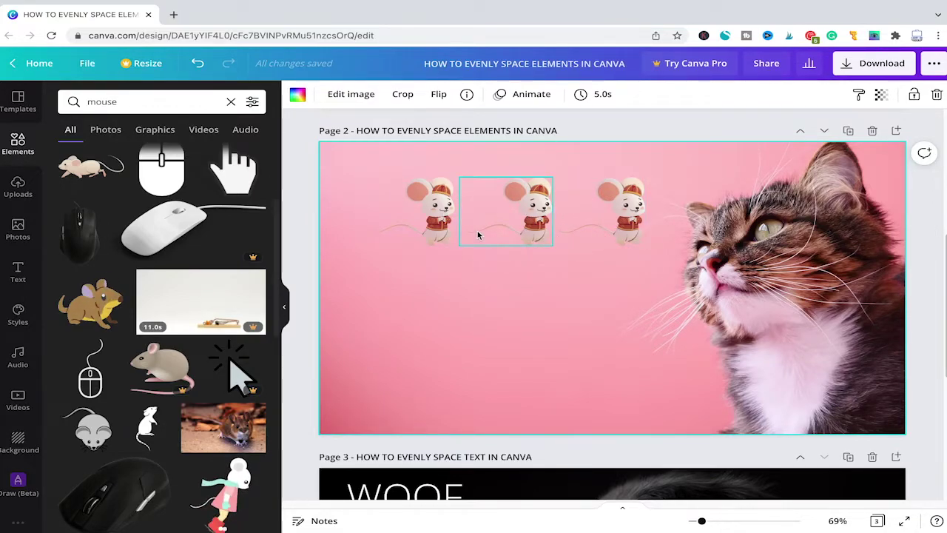
left_click_drag(444, 276, 366, 169)
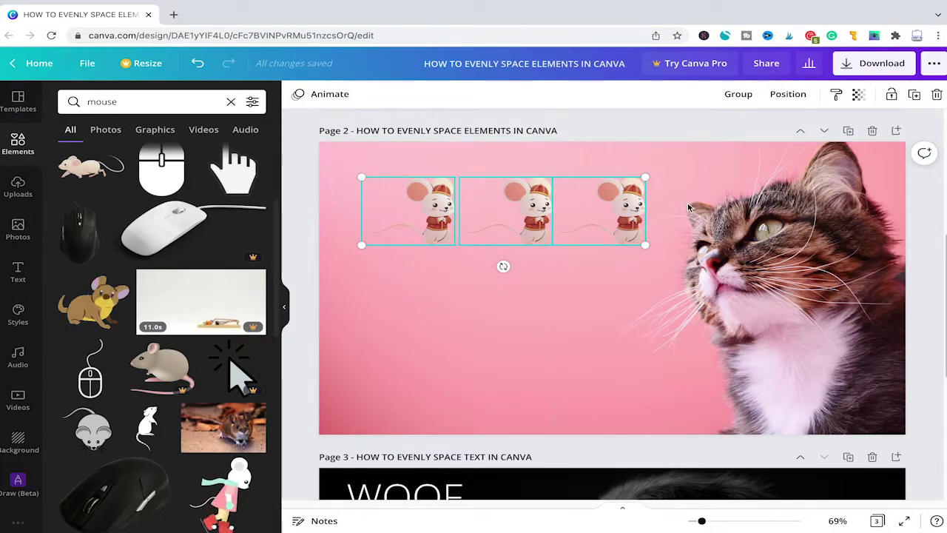
Space the three mouse stickers evenly horizontally via Position > Space evenly
left_click(782, 96)
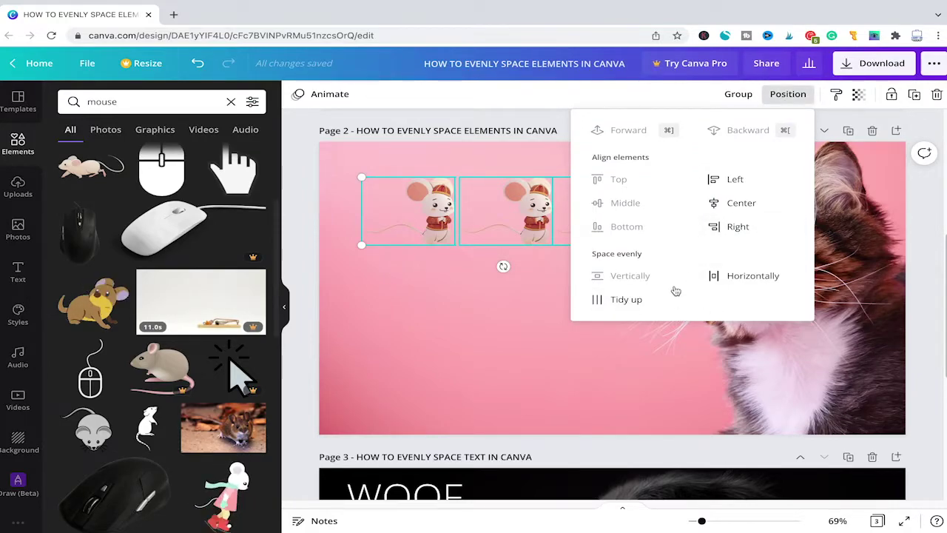
left_click(742, 279)
left_click(488, 312)
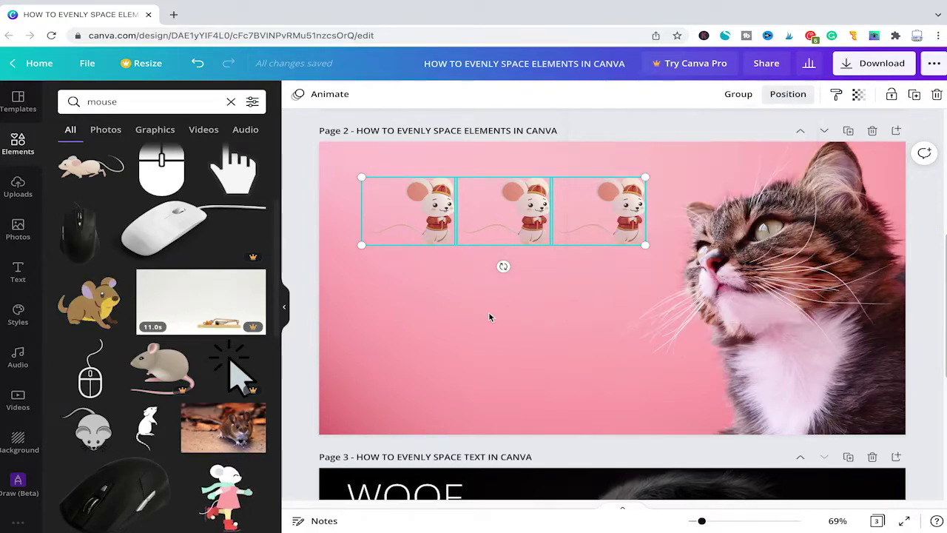
Move the middle mouse sticker directly beneath the left one
scroll(494, 328, "up", 2)
key("Tab")
key("Tab")
key("Tab")
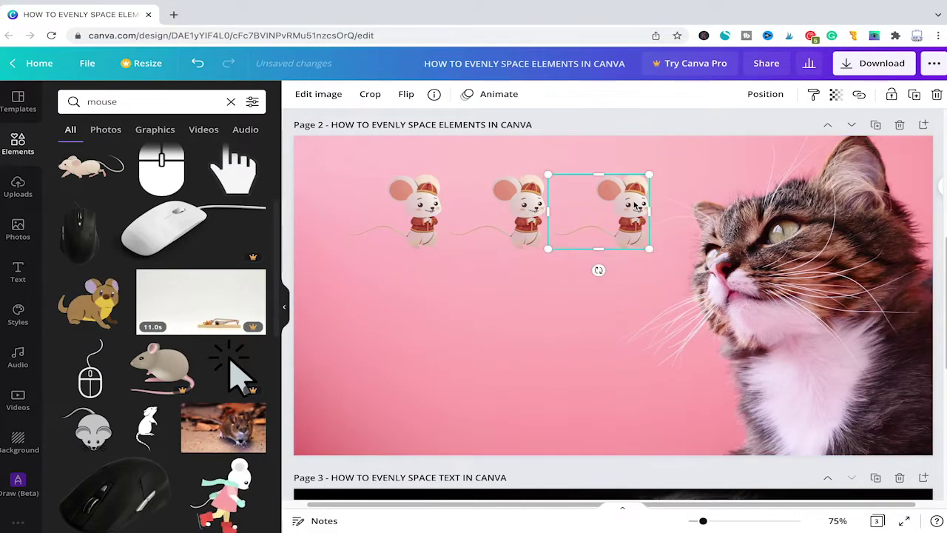
left_click(540, 293)
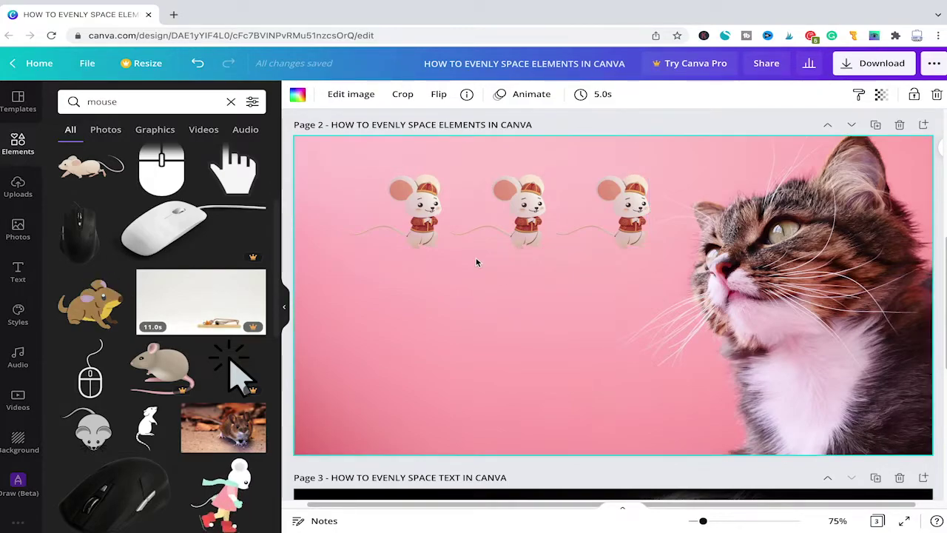
left_click_drag(486, 250, 407, 277)
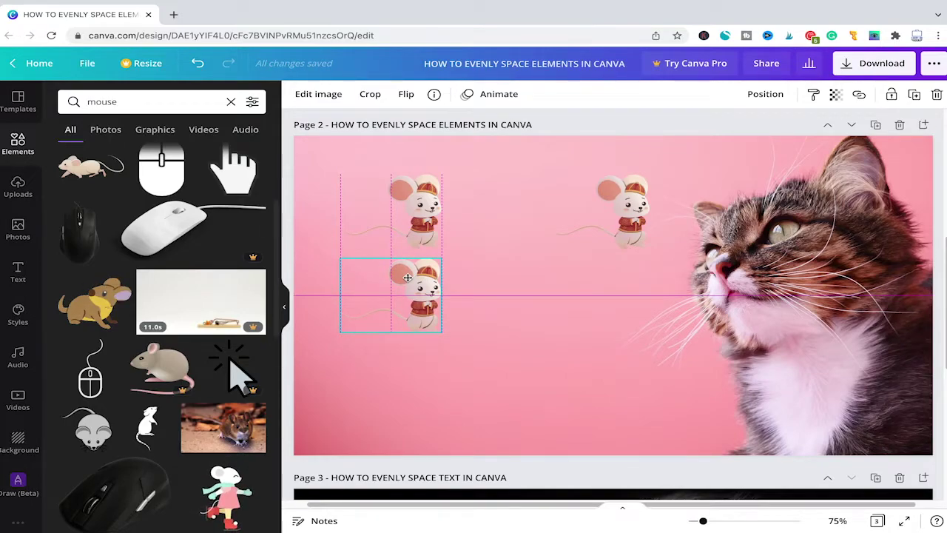
Arrange the three mice in a left column and shrink them together with a corner handle
mouse_move(406, 278)
left_mouse_down()
mouse_move(496, 279)
mouse_move(408, 277)
left_mouse_up()
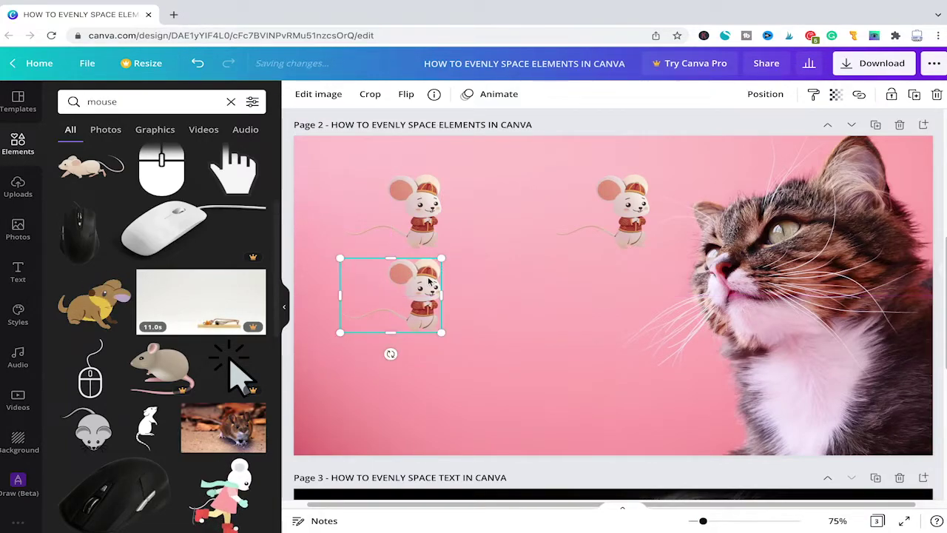
left_click_drag(632, 204, 419, 380)
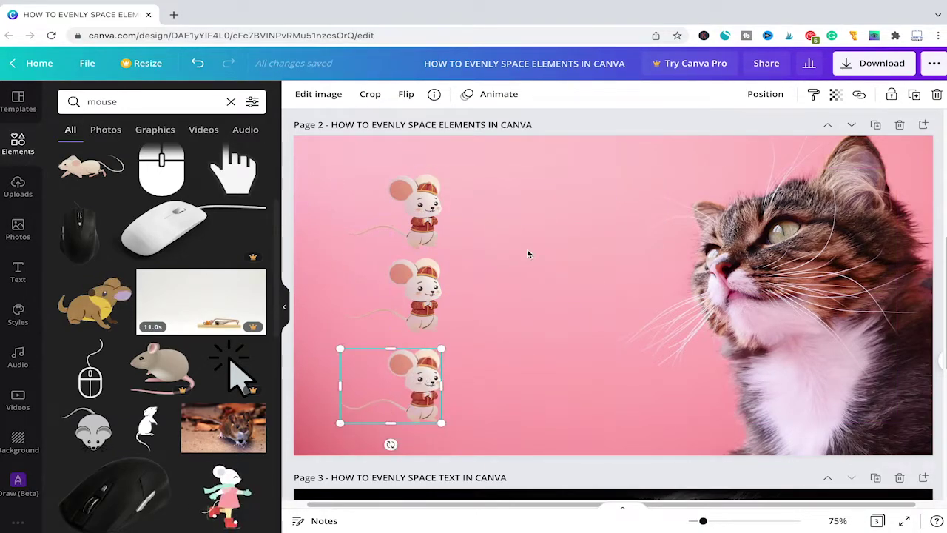
left_click(414, 211, "shift")
left_click(415, 296, "shift")
mouse_move(441, 172)
left_mouse_down()
mouse_move(399, 283)
mouse_move(423, 169)
left_mouse_up()
Duplicate the bottom mouse twice with Ctrl+D, place copies under the column, and select all five
left_click(428, 296)
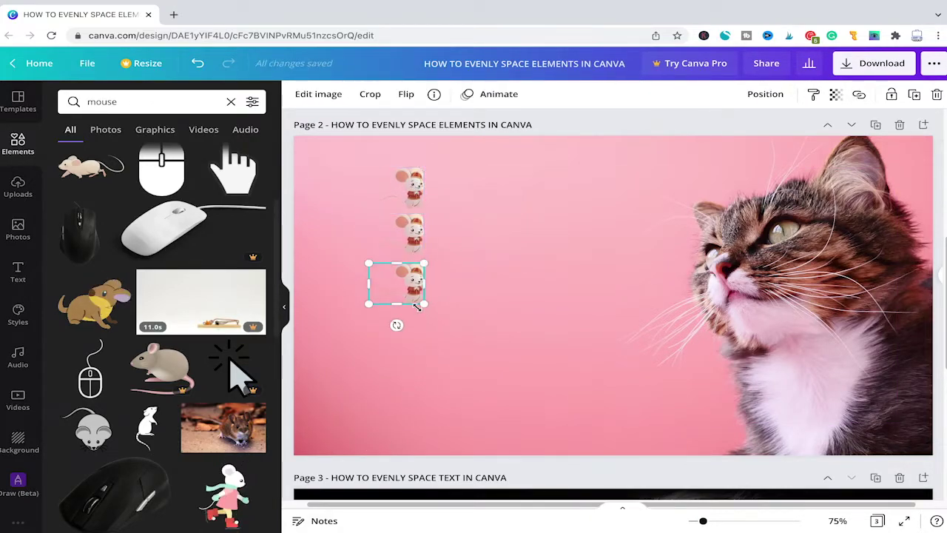
key("ctrl+d")
left_click_drag(419, 302, 416, 333)
key("ctrl+d")
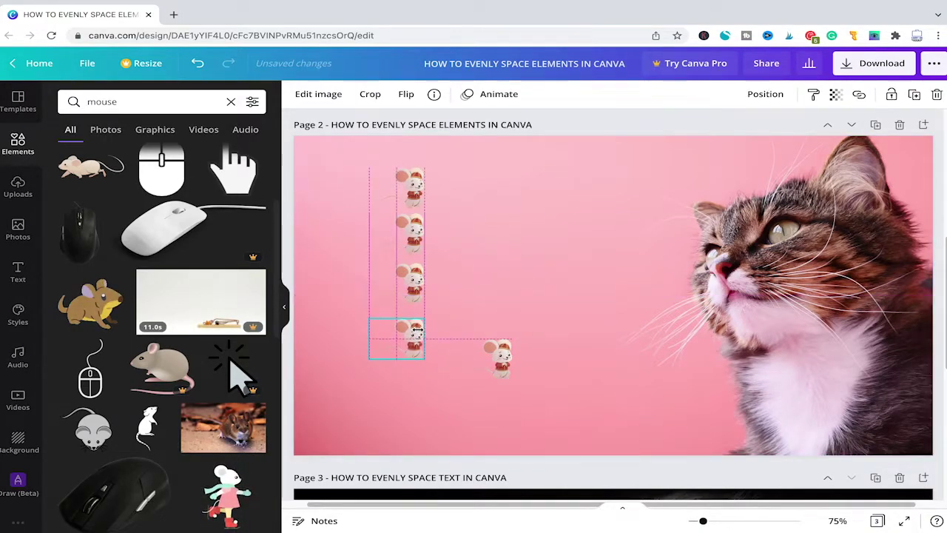
left_click_drag(499, 357, 411, 390)
left_click(524, 222)
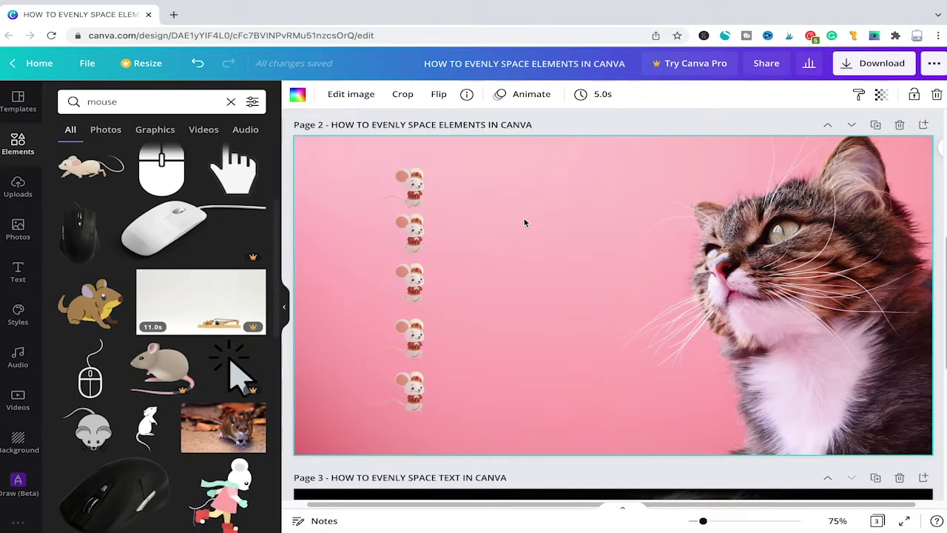
left_click_drag(529, 157, 370, 446)
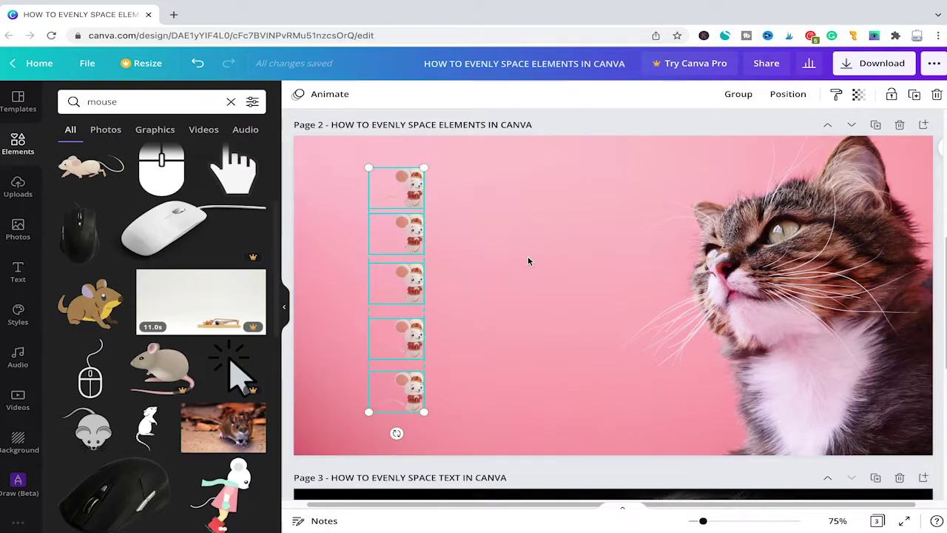
Space the five selected mouse stickers evenly vertically via Position > Space evenly
left_click(795, 99)
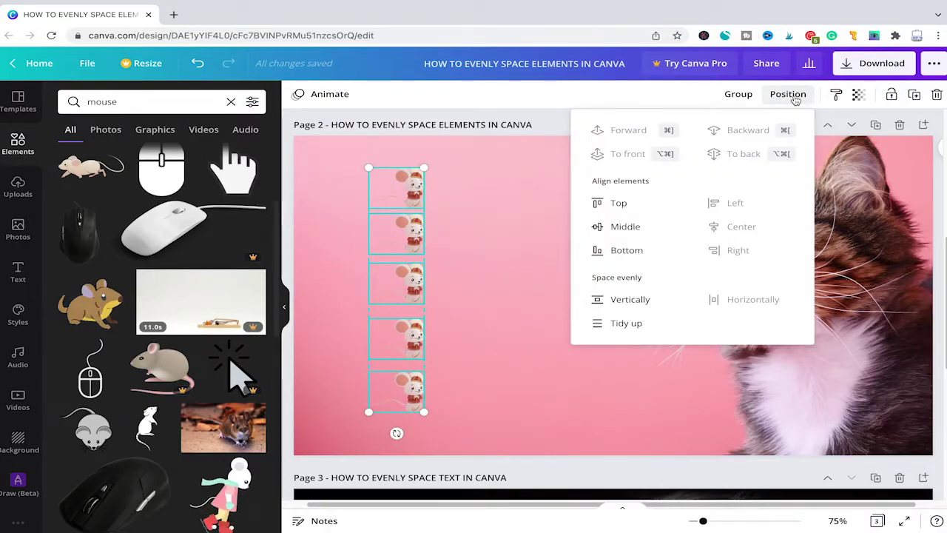
left_click(629, 304)
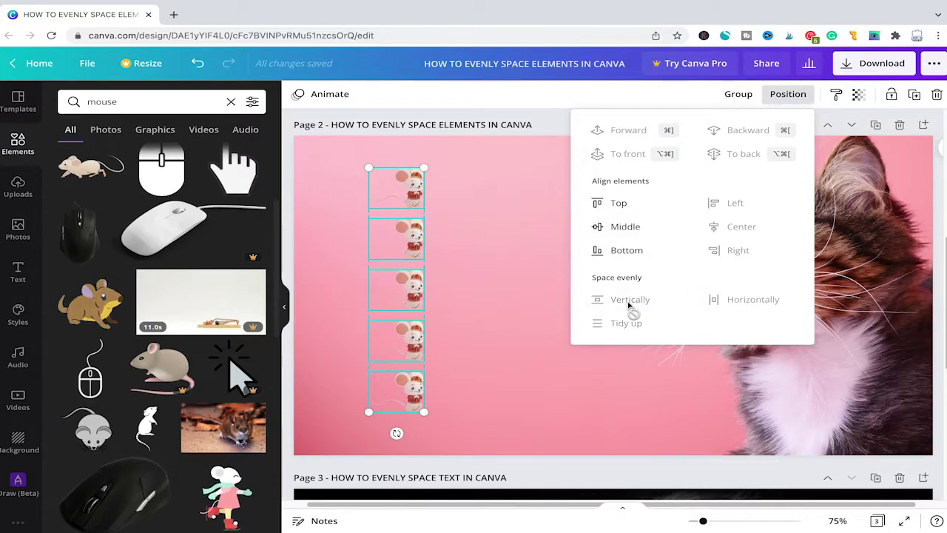
left_click(547, 298)
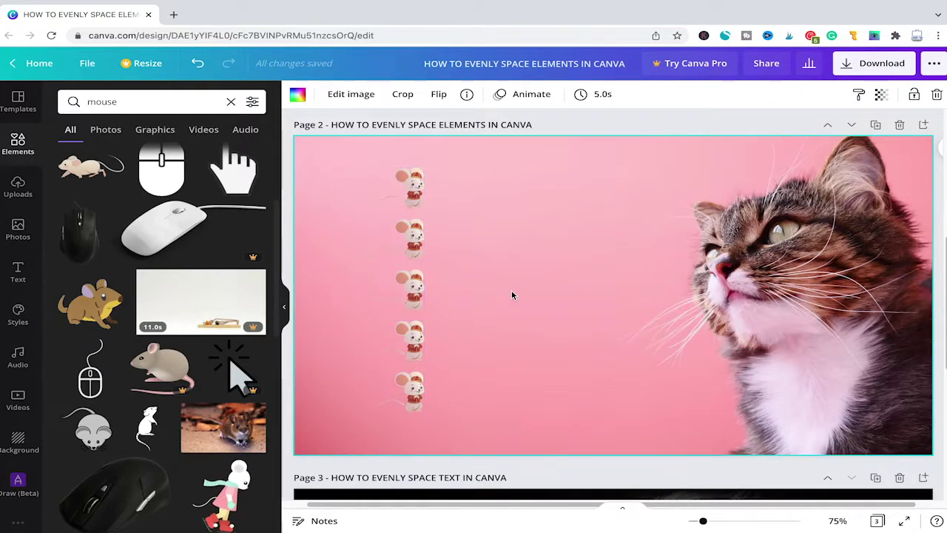
scroll(439, 208, "up", 3)
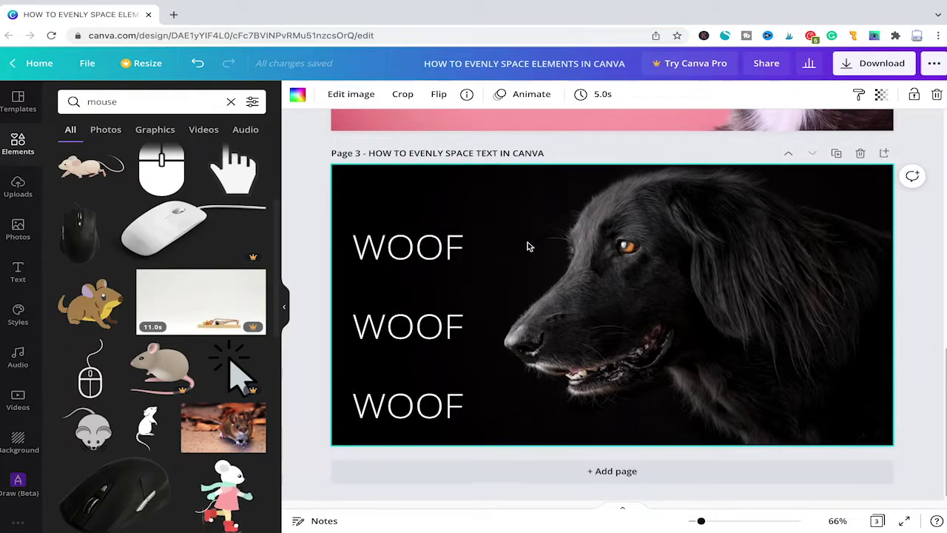
Scroll to page 3 and move the middle WOOF text up beside the first
scroll(529, 244, "up", 5)
left_click(403, 337)
scroll(541, 364, "up", 3)
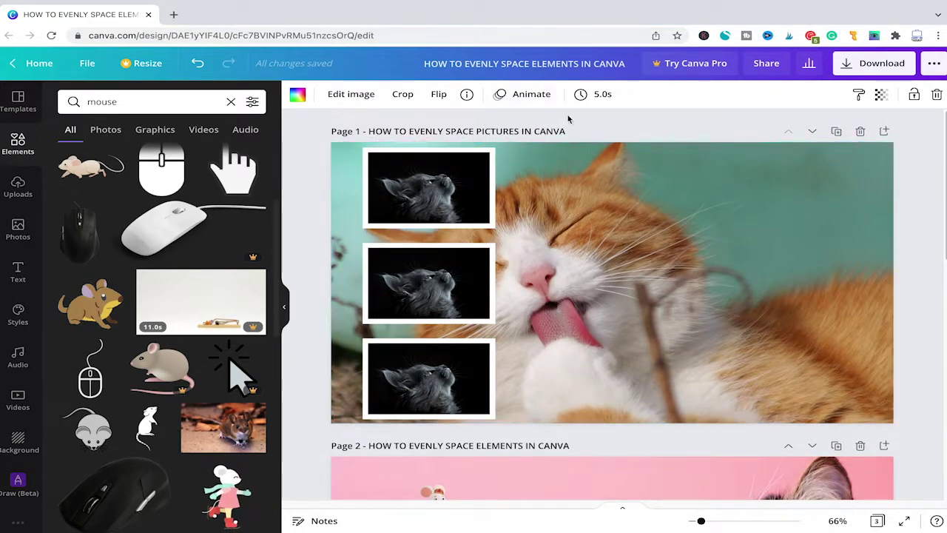
scroll(522, 146, "down", 8)
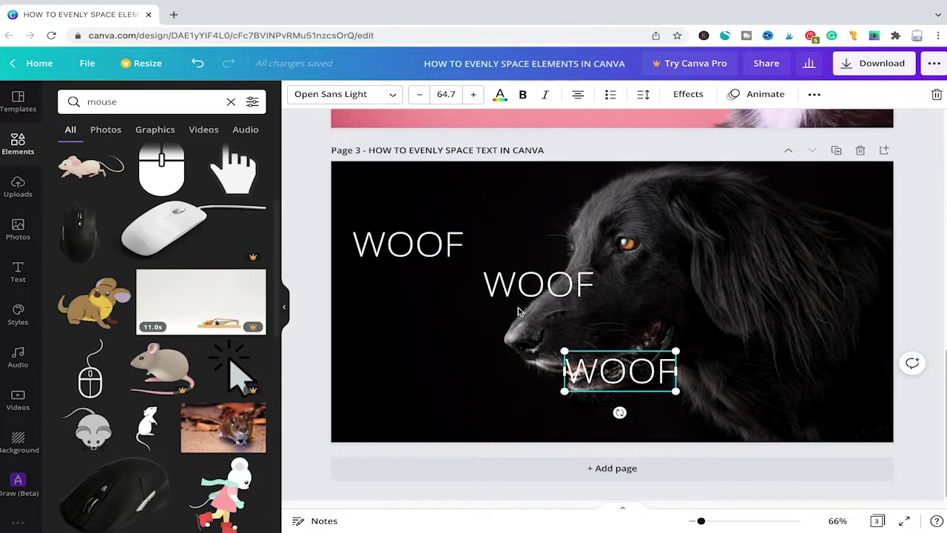
left_click_drag(520, 286, 526, 243)
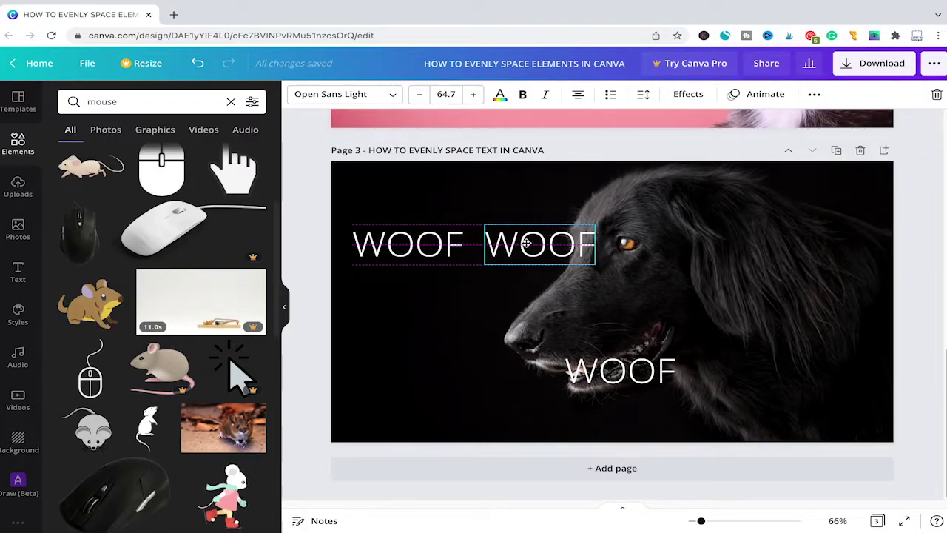
Line the middle and bottom WOOF texts up with the first in one top row
left_click_drag(526, 244, 527, 246)
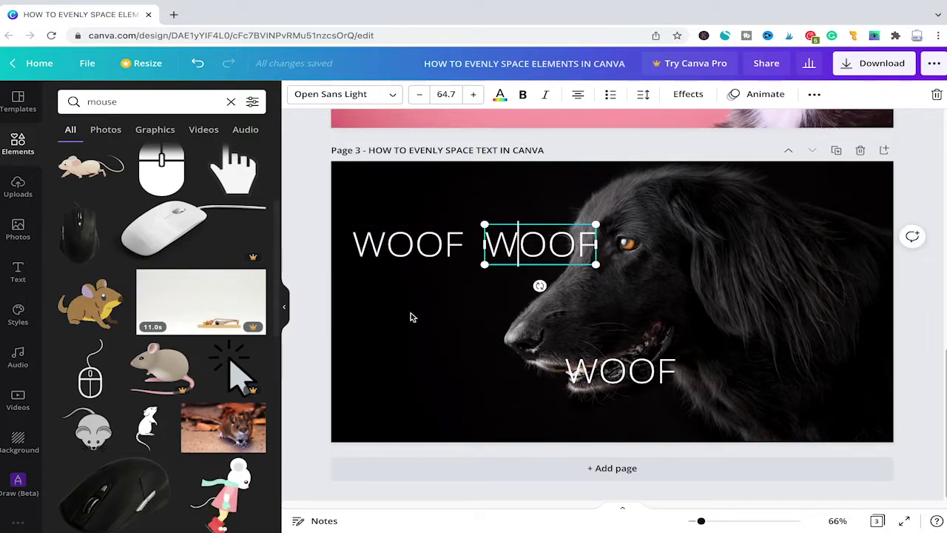
left_click(427, 333)
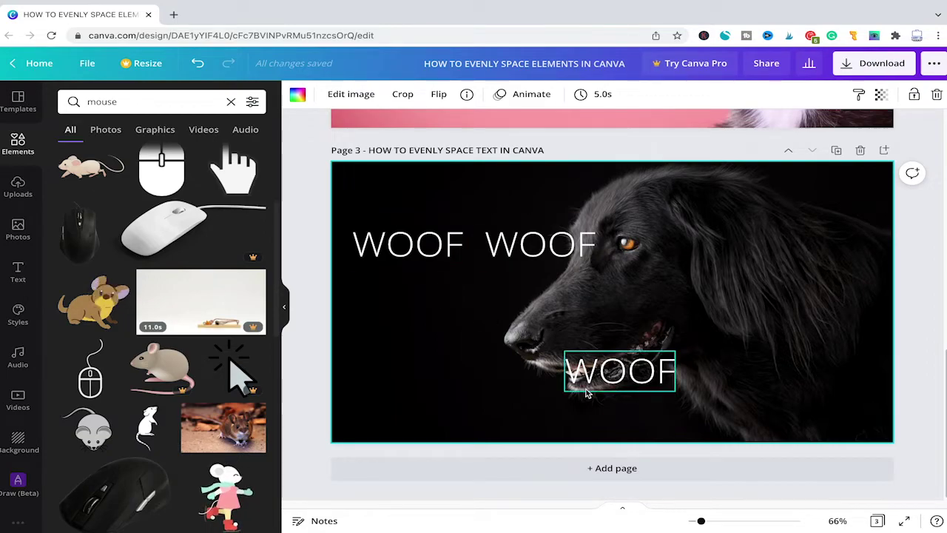
left_click_drag(605, 379, 672, 251)
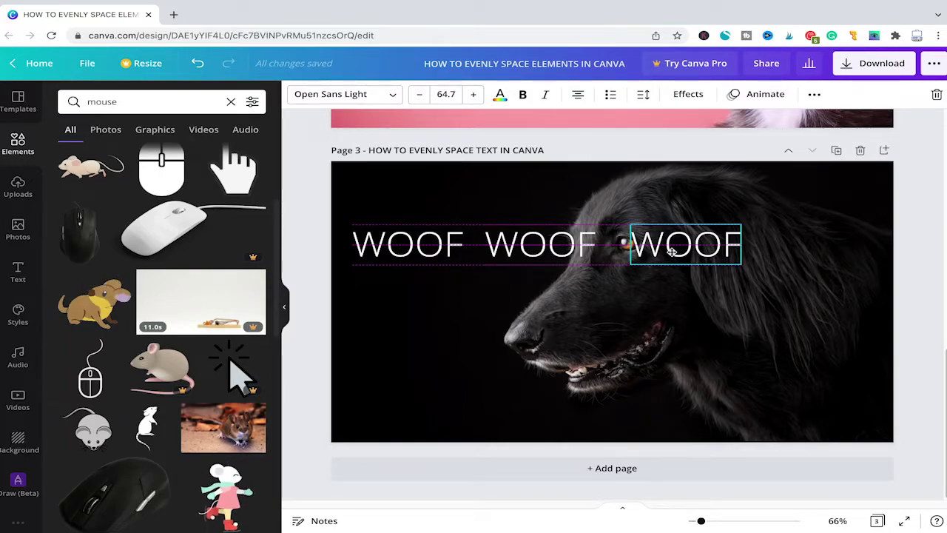
left_click_drag(672, 251, 672, 251)
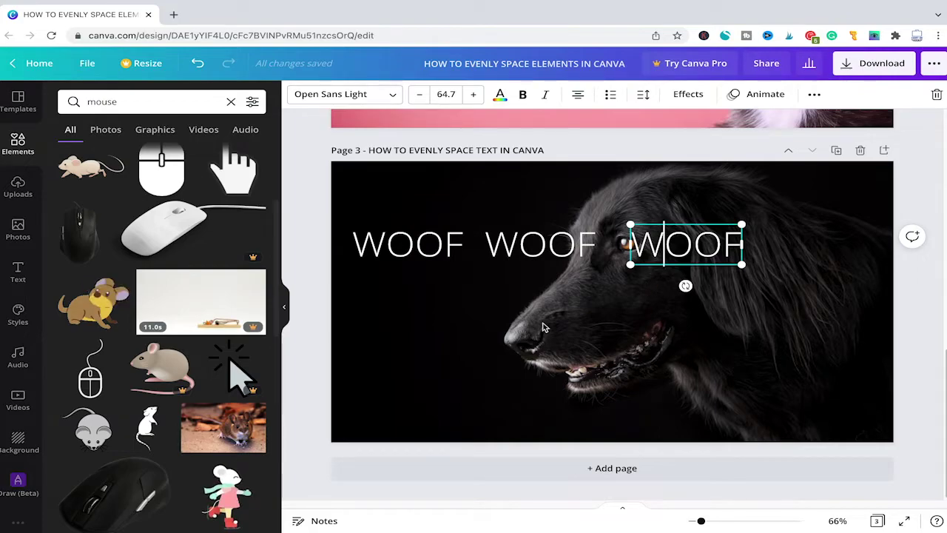
Select all three WOOF texts together
left_click(546, 243)
key("shift+Tab")
key("shift+Tab")
key("shift+Tab")
key("shift+Tab")
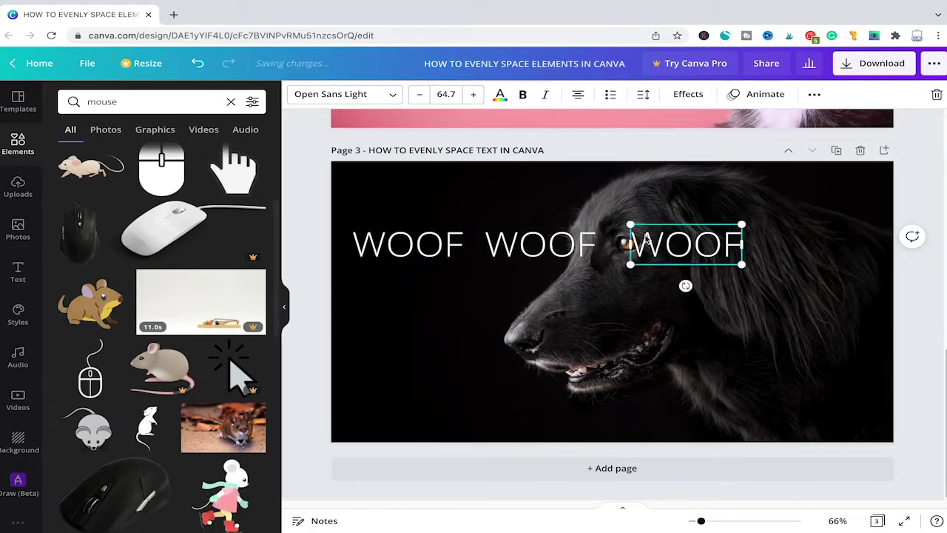
key("Tab")
key("Tab")
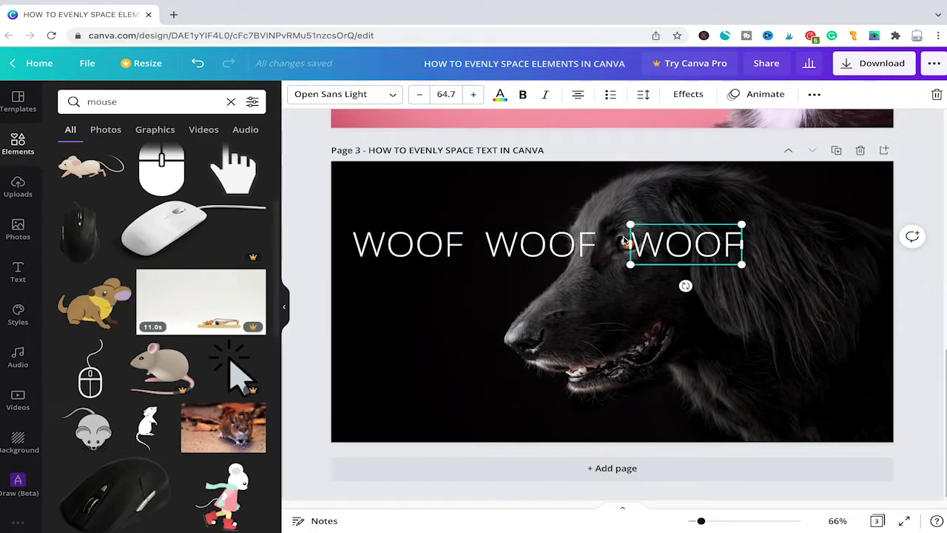
left_click_drag(752, 313, 375, 206)
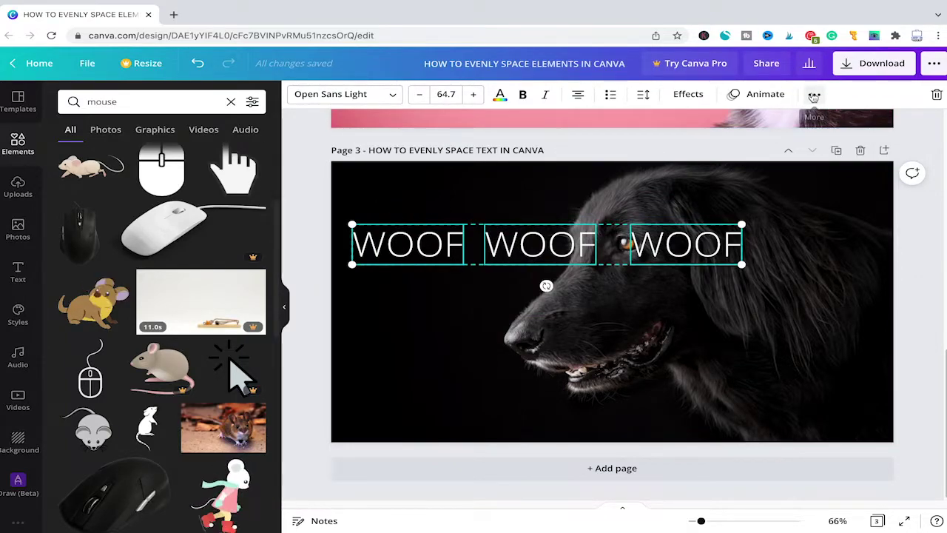
Apply Position > Space evenly > Horizontally to the three top-row WOOF texts on page 3
left_click(814, 95)
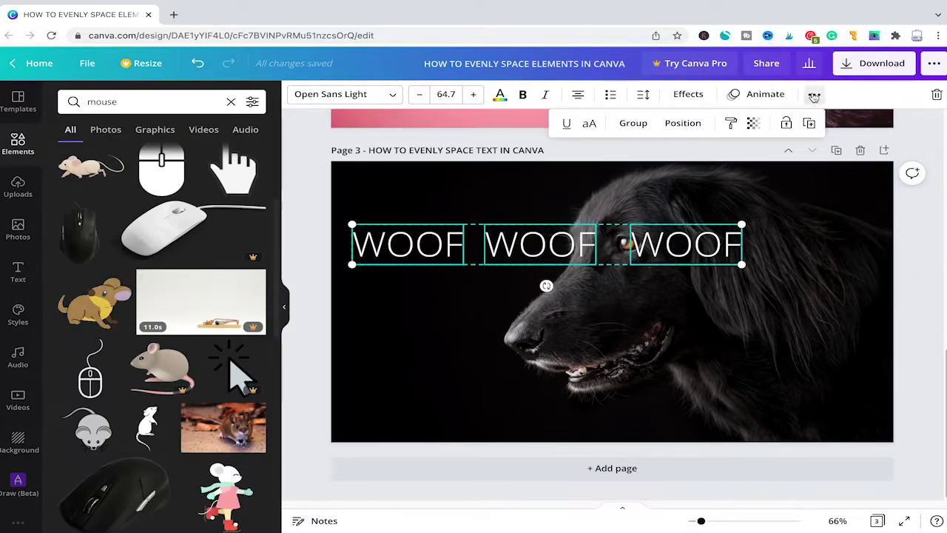
left_click(680, 123)
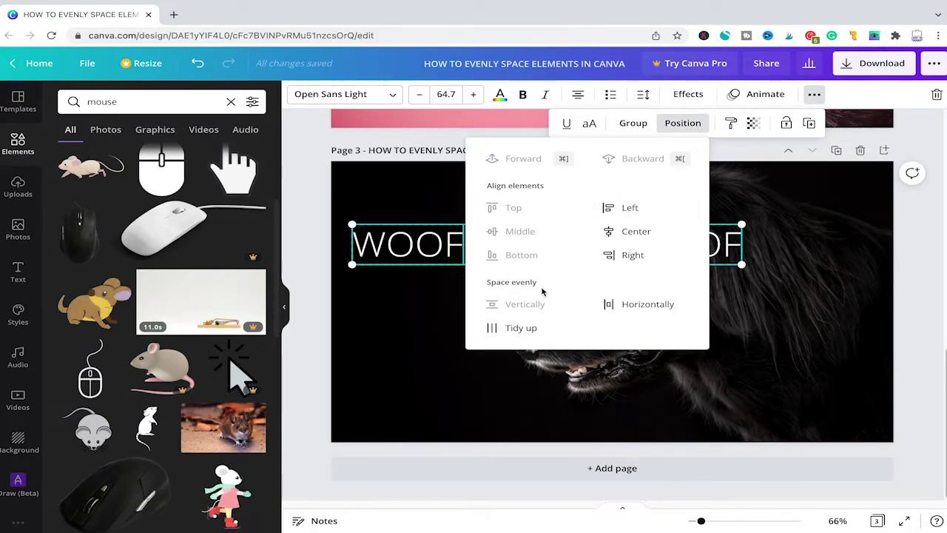
left_click(635, 309)
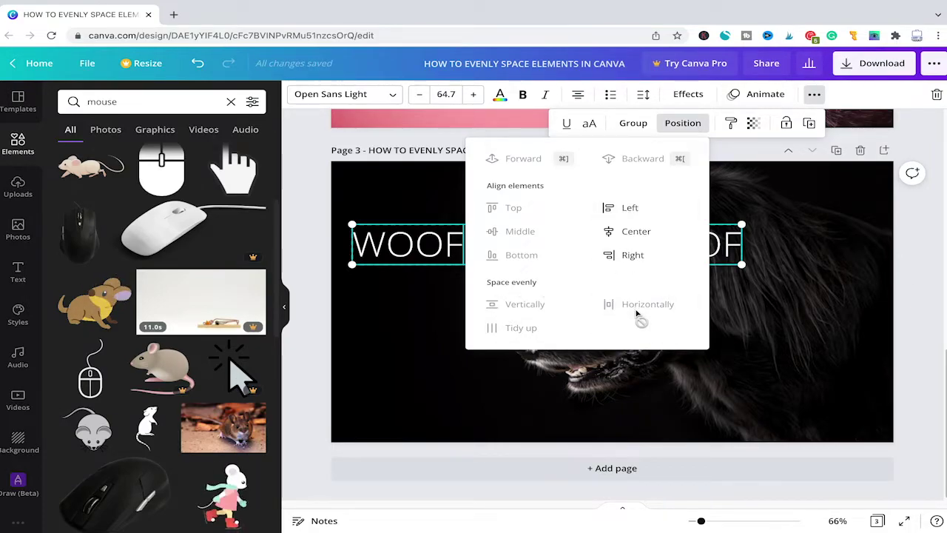
left_click(597, 390)
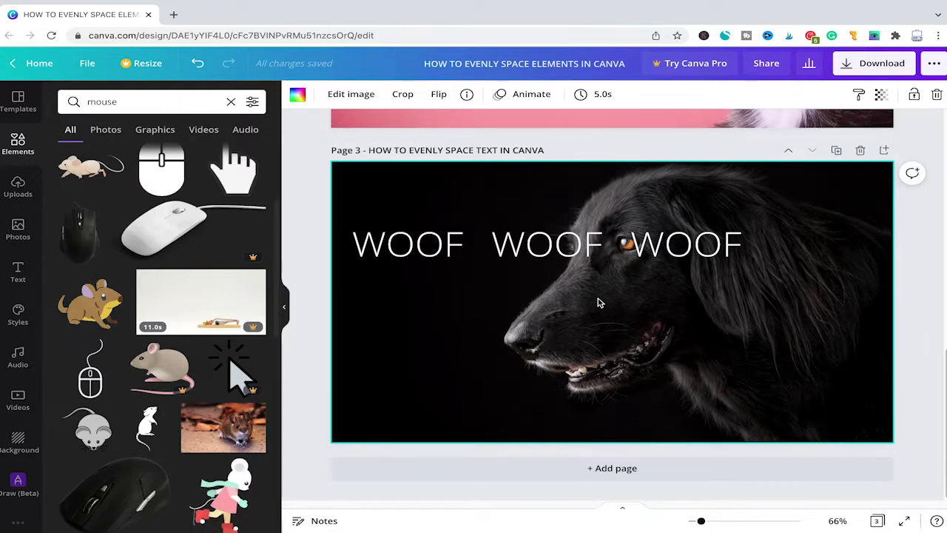
scroll(599, 302, "up", 1)
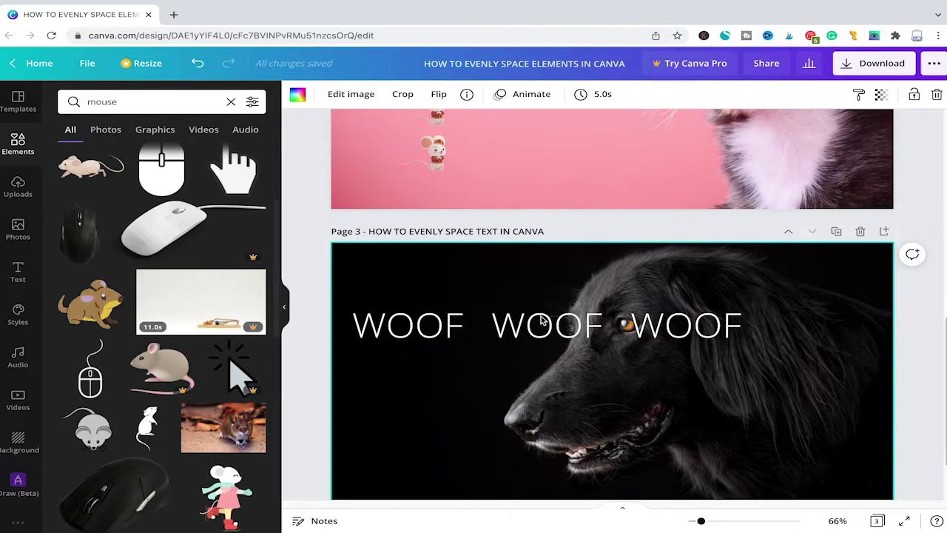
scroll(543, 319, "up", 4)
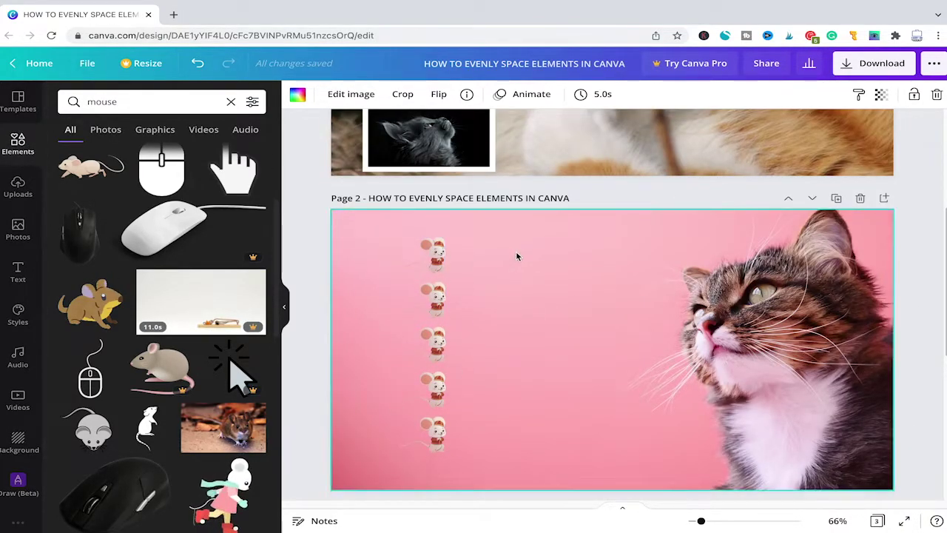
scroll(518, 255, "up", 4)
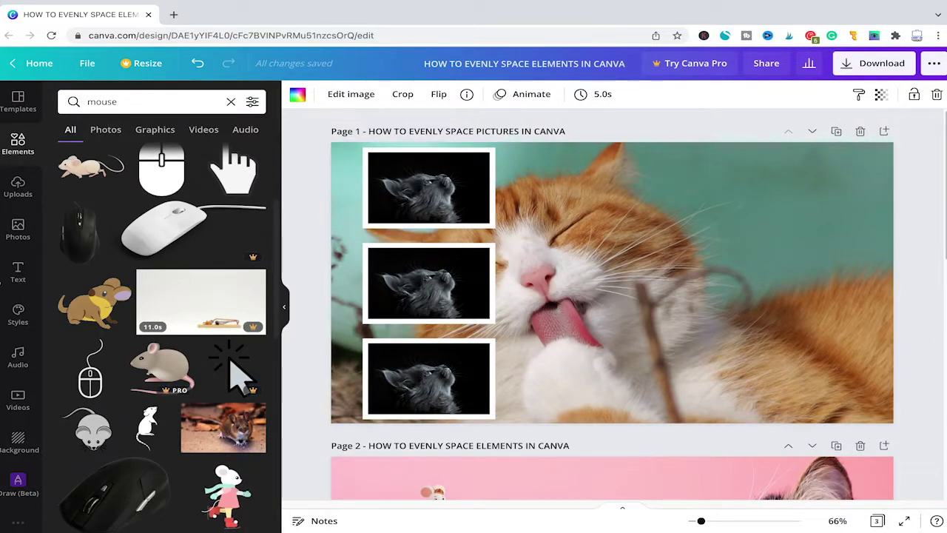
scroll(564, 251, "down", 8)
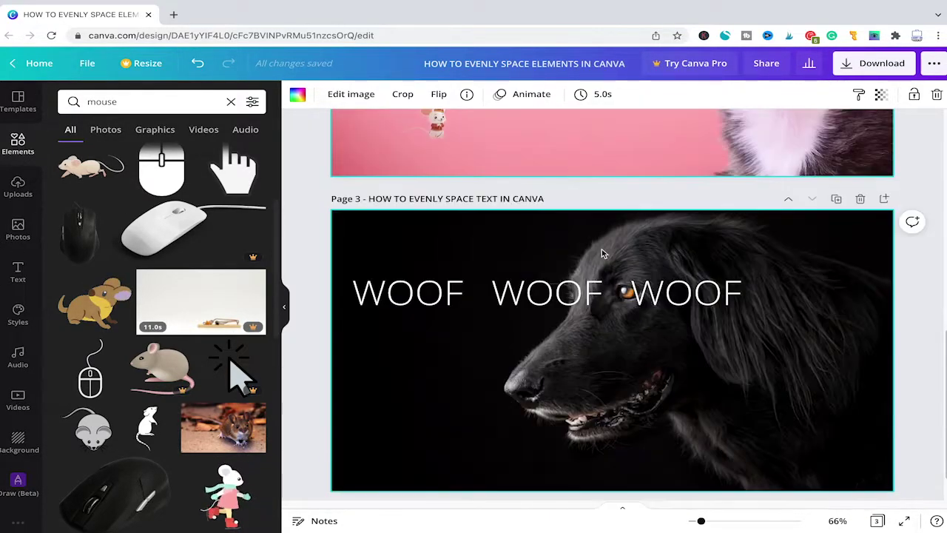
left_click_drag(694, 353, 370, 231)
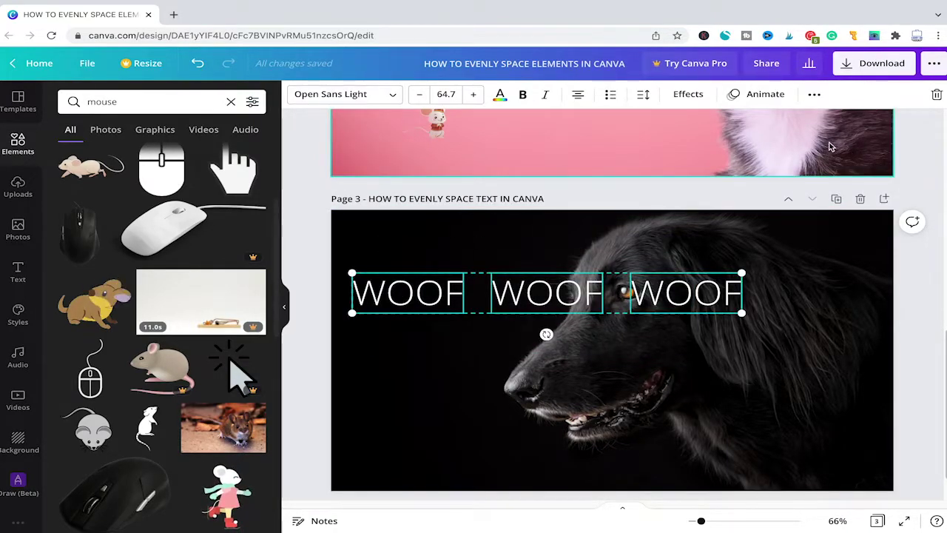
left_click(814, 96)
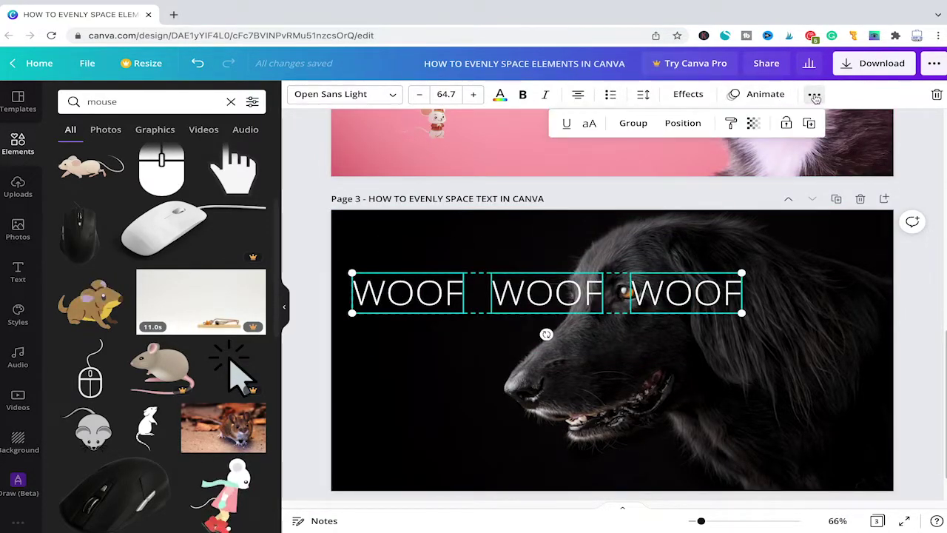
left_click(687, 127)
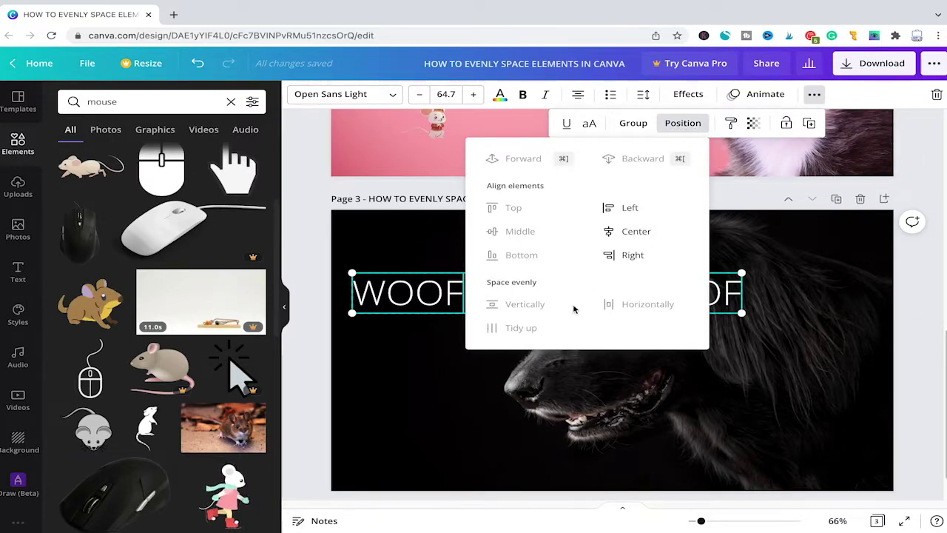
left_click(511, 345)
scroll(478, 176, "up", 4)
left_click_drag(384, 366, 338, 177)
left_click(522, 313)
left_click_drag(527, 386, 342, 161)
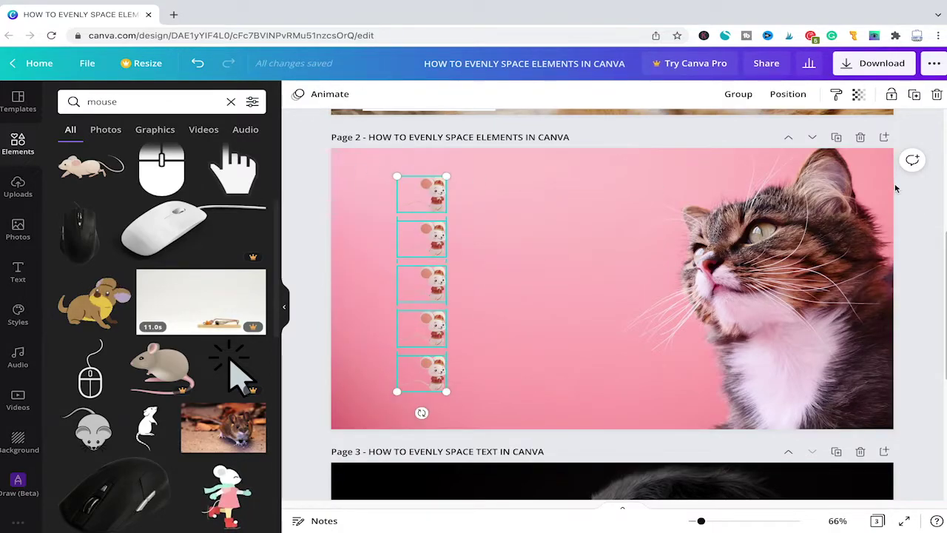
left_click(788, 94)
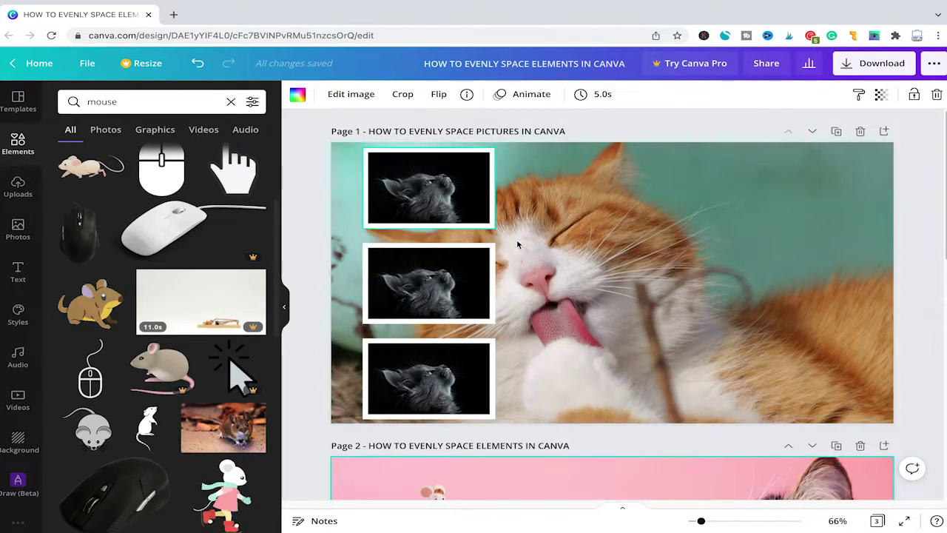
left_click_drag(547, 142, 337, 424)
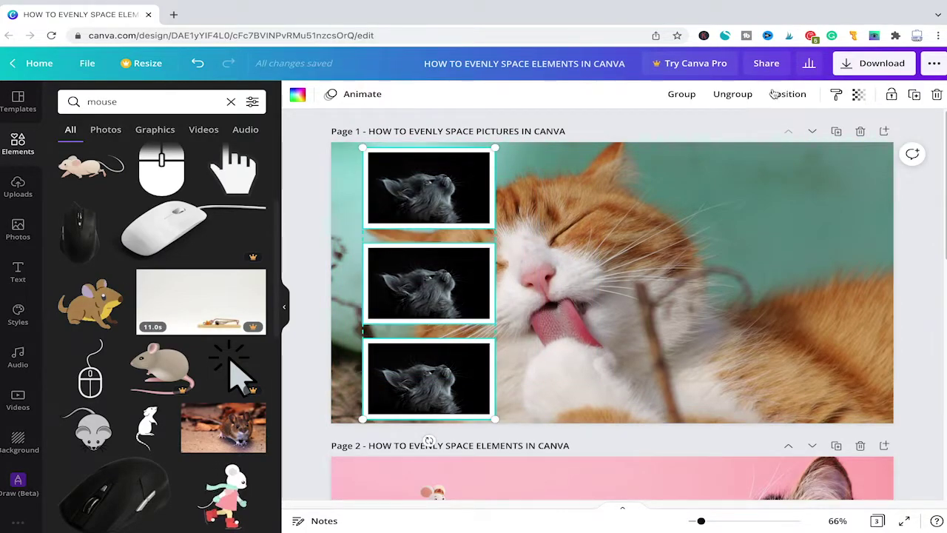
left_click(789, 96)
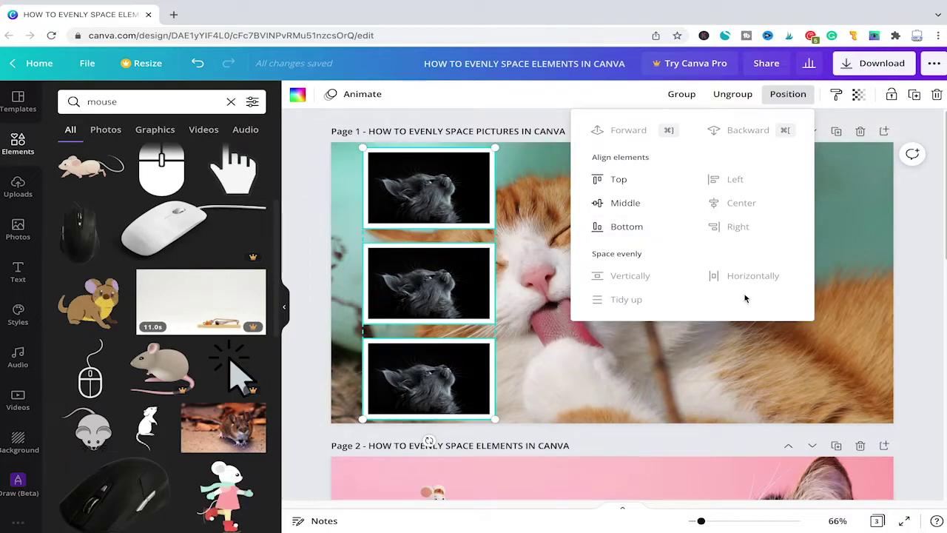
left_click(583, 287)
scroll(584, 274, "down", 8)
left_click_drag(746, 334, 336, 213)
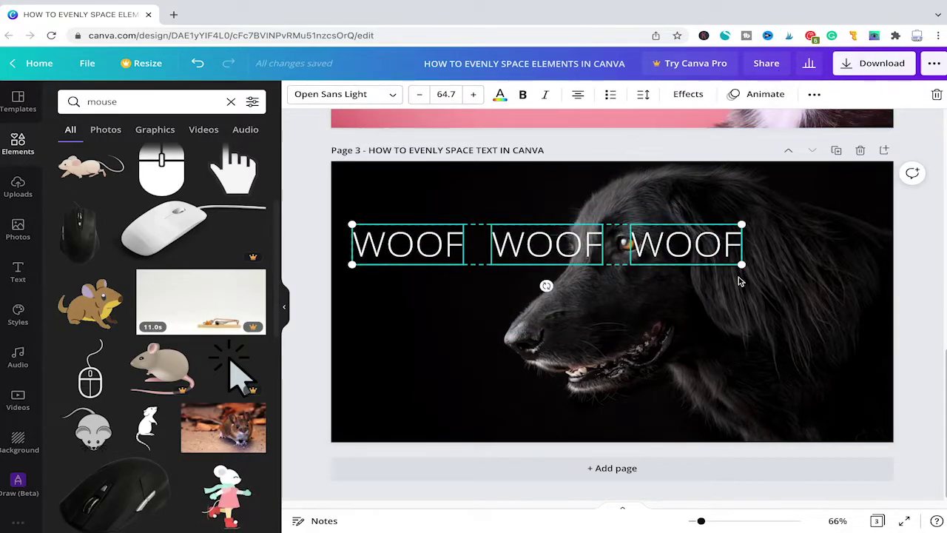
left_click(814, 94)
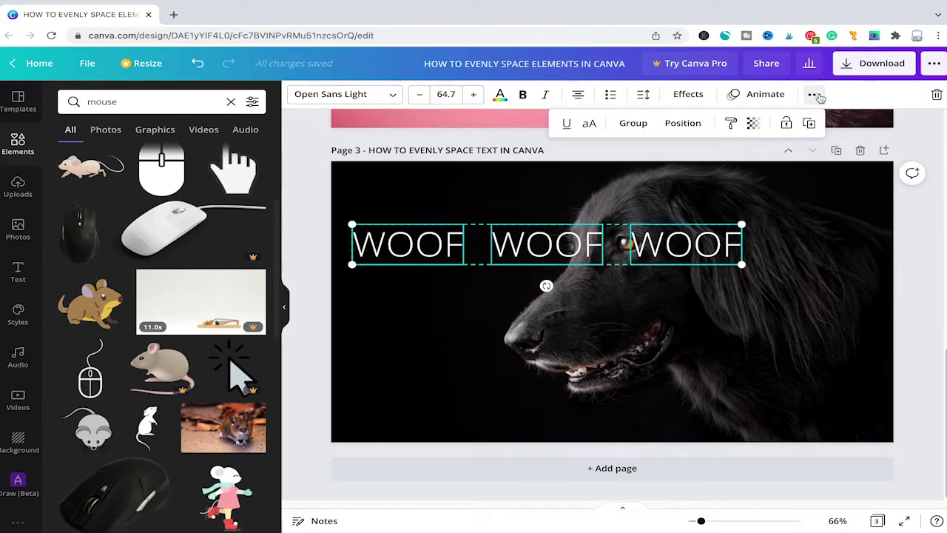
left_click(677, 128)
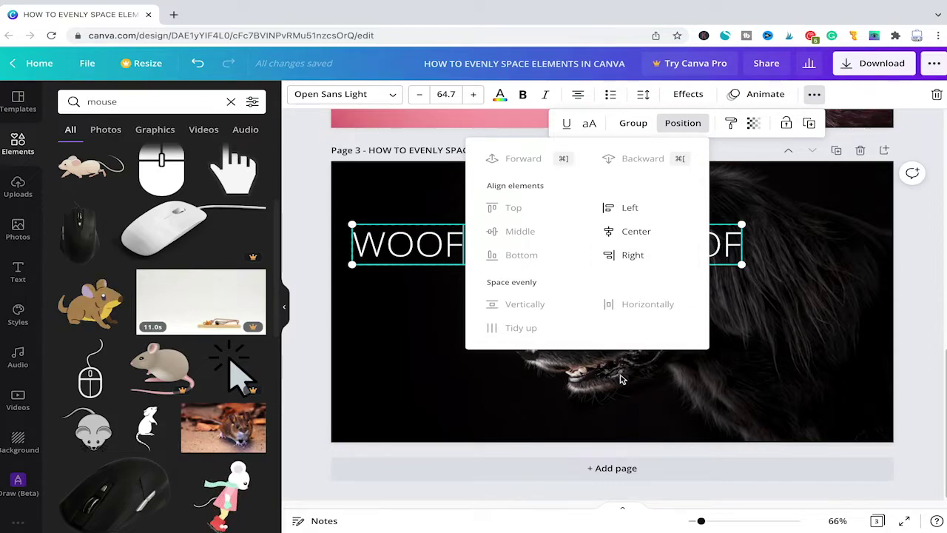
left_click(545, 287)
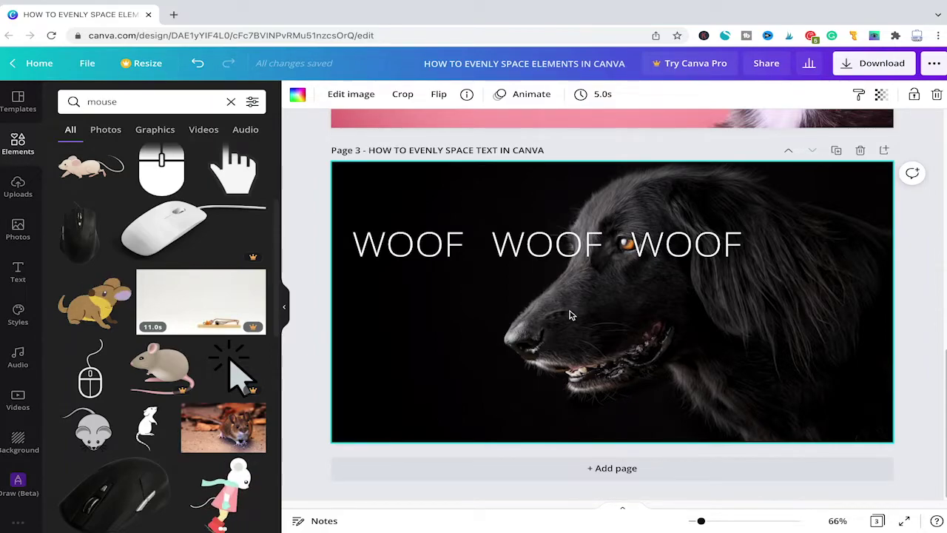
Stack the middle and right WOOF texts under the first in a left column, then select all three
left_click_drag(546, 248, 386, 295)
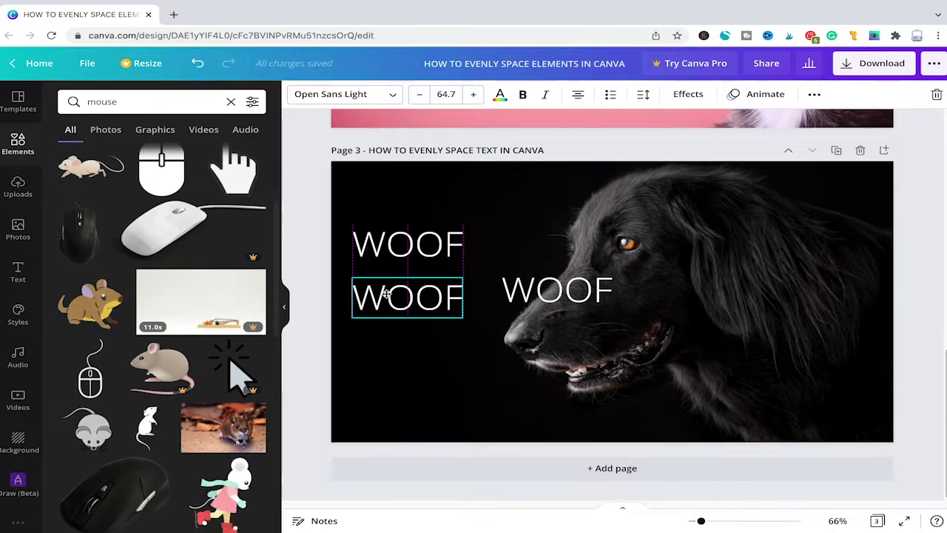
left_click_drag(586, 300, 431, 404)
left_click(526, 254)
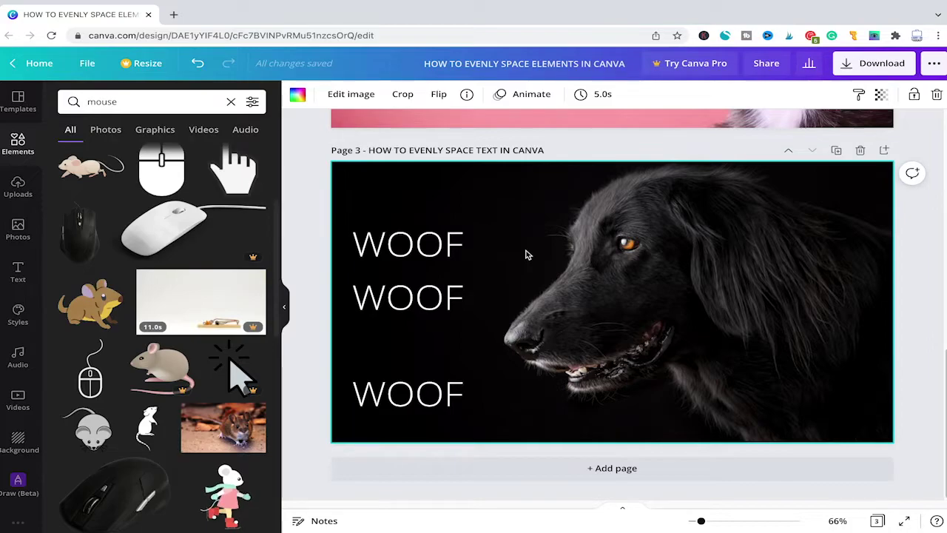
left_click_drag(562, 205, 353, 433)
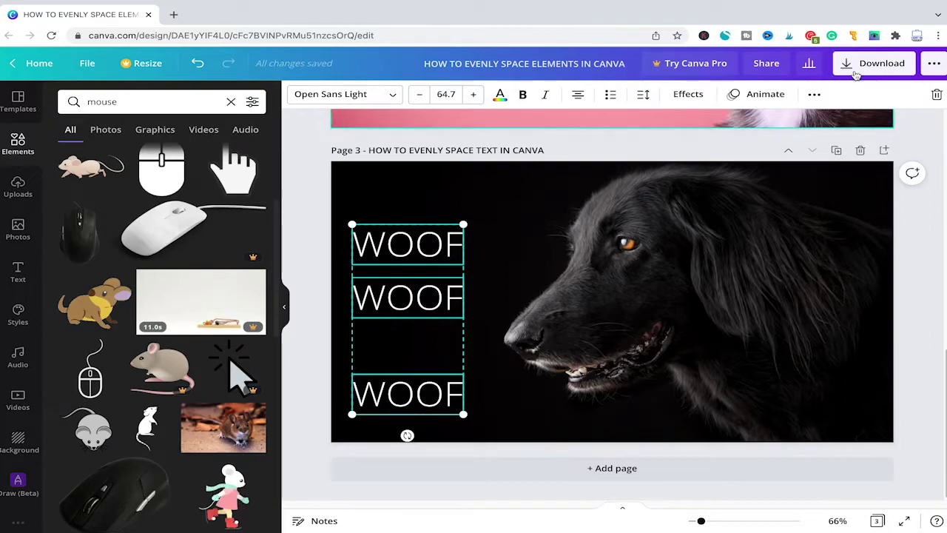
Apply Position > Space evenly > Vertically to the three stacked WOOF words on page 3
left_click(814, 95)
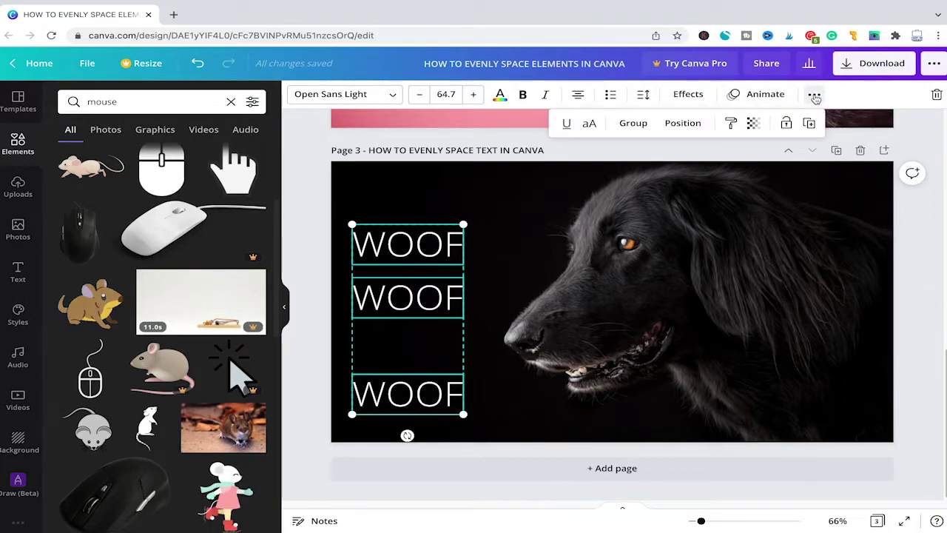
left_click(682, 123)
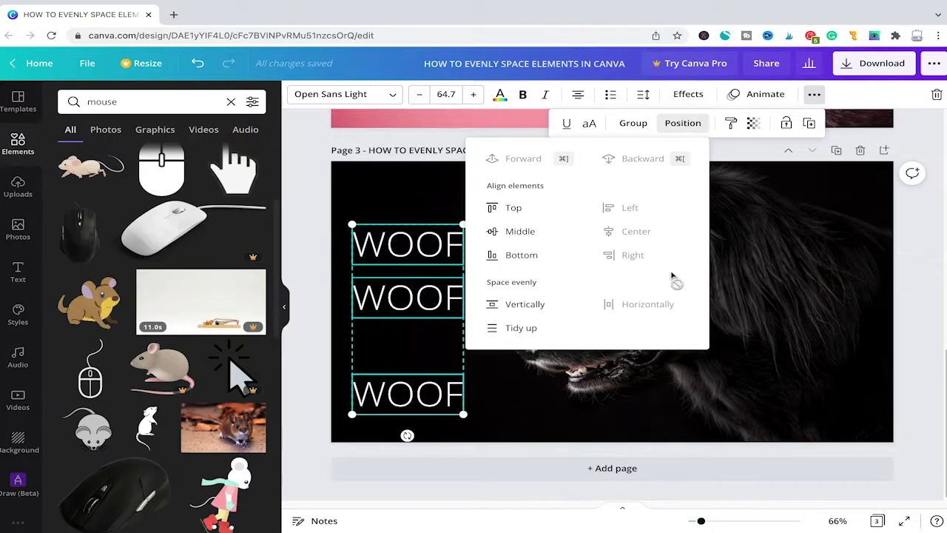
left_click(530, 307)
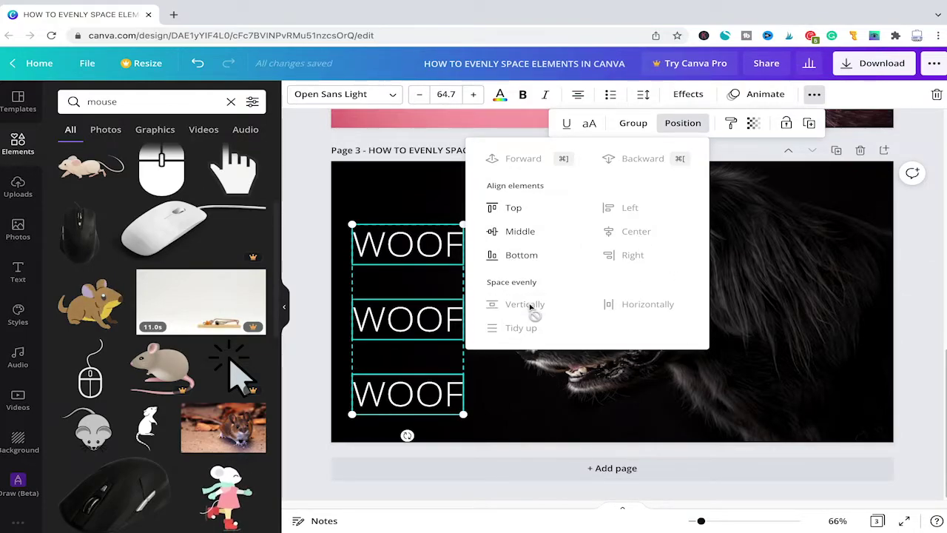
left_click(554, 369)
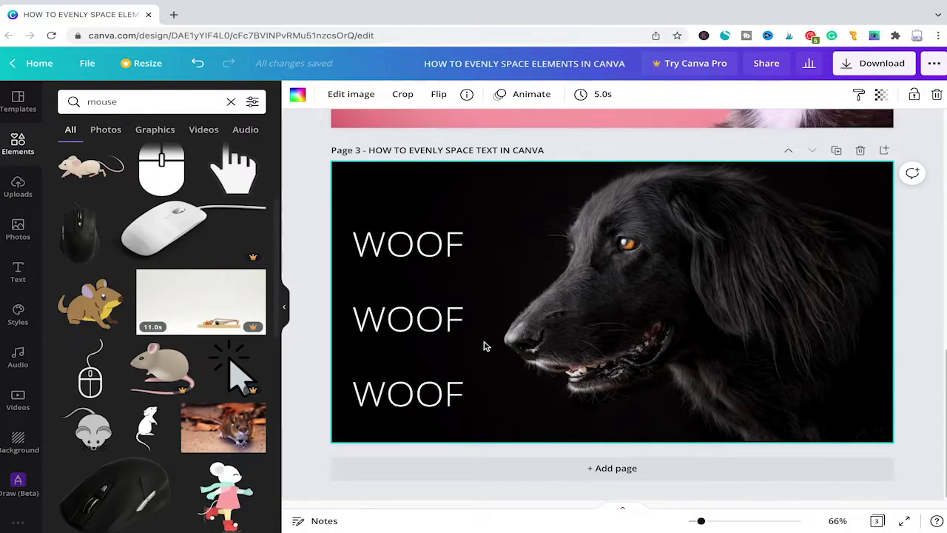
scroll(512, 221, "up", 8)
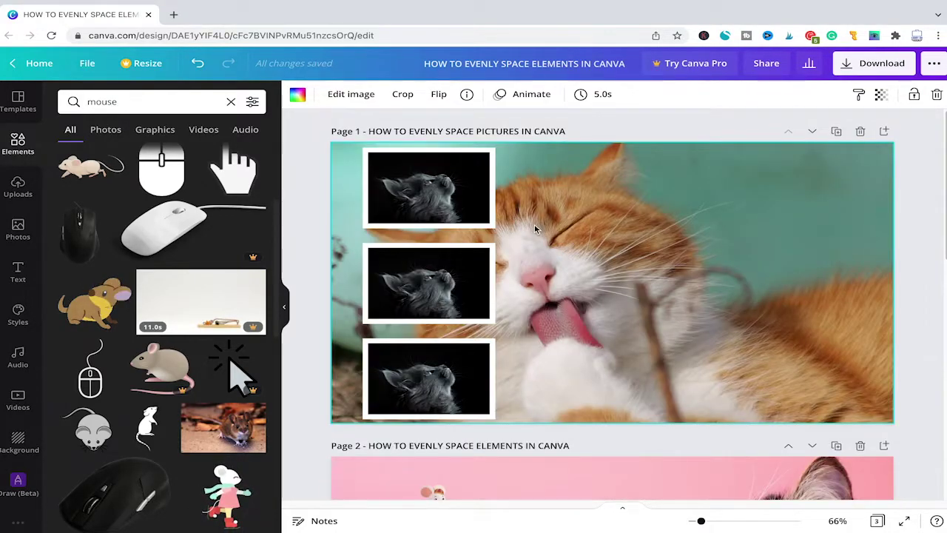
Scroll through the pages to review the evenly spaced cat photos, mouse graphics and WOOF texts
scroll(541, 228, "down", 3)
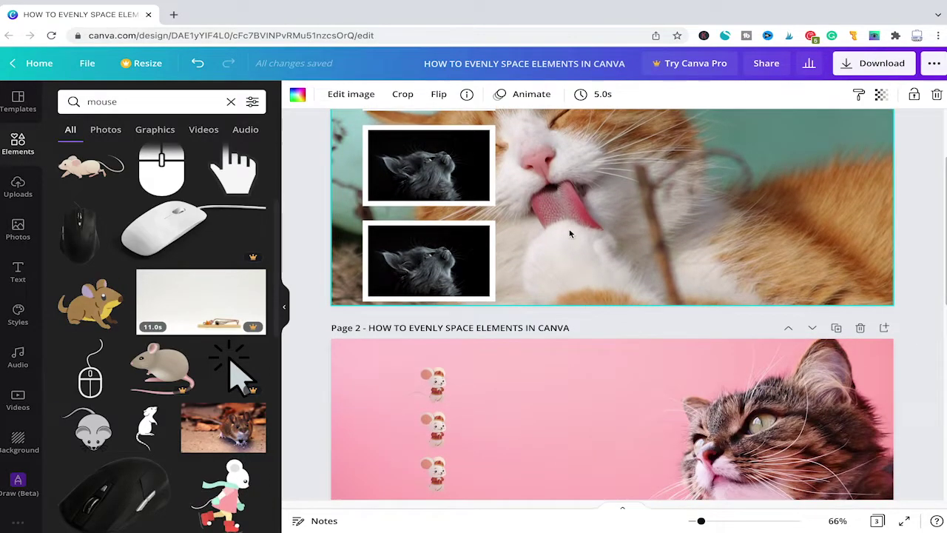
scroll(568, 282, "down", 5)
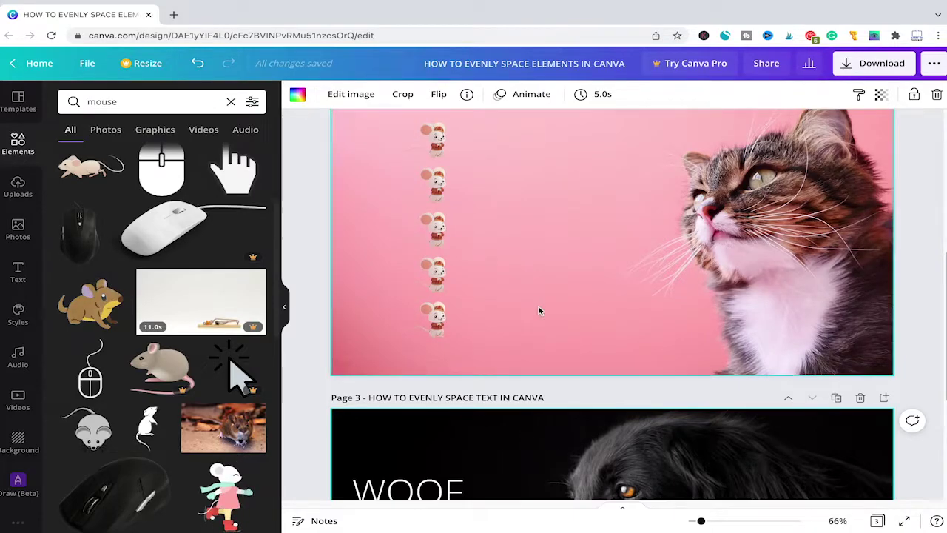
scroll(537, 313, "up", 6)
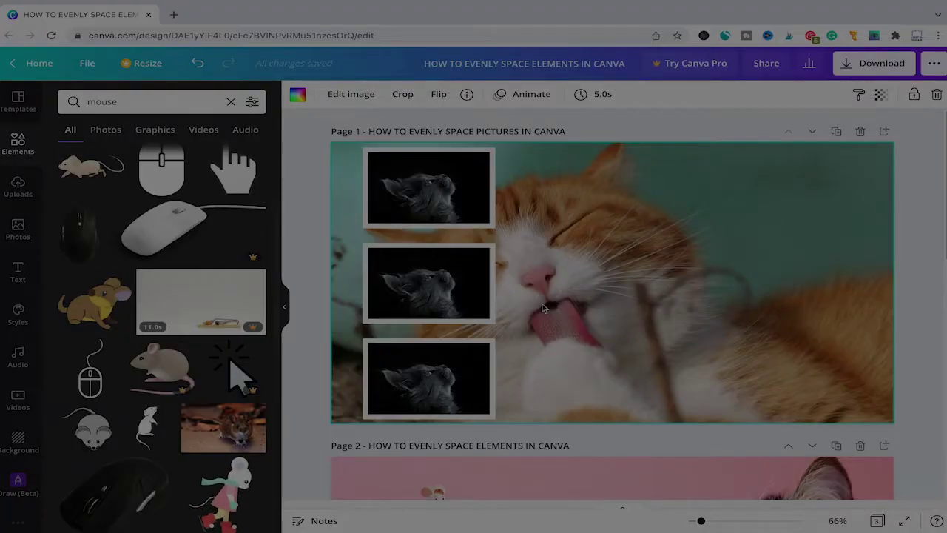